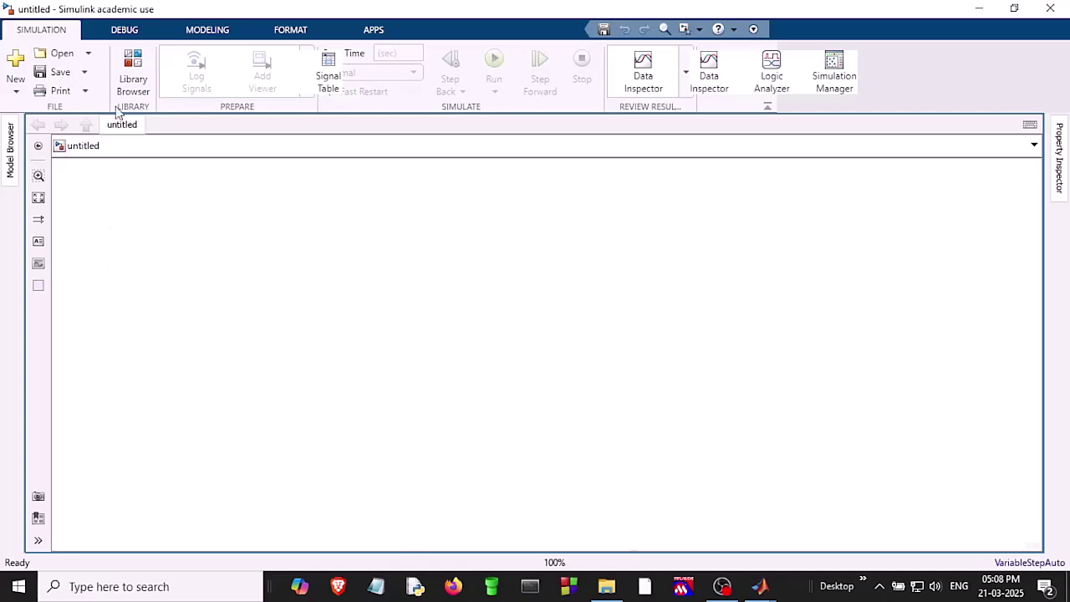
- Save the untitled model as Amplitude_Modulation_Simulink
{"action": "left_click", "coordinate": [84, 74]}
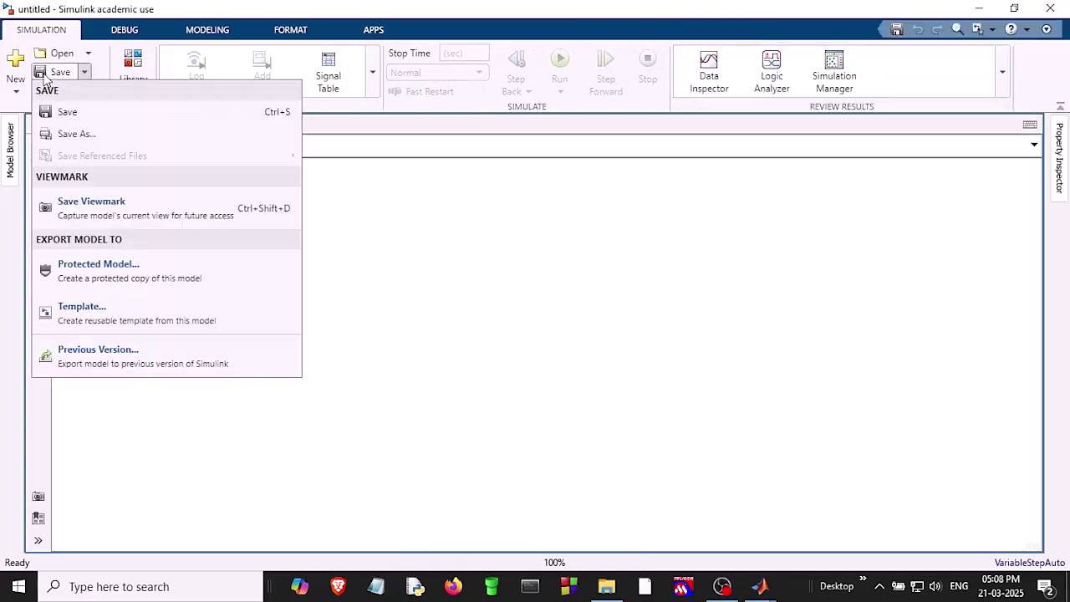
{"action": "left_click", "coordinate": [63, 118]}
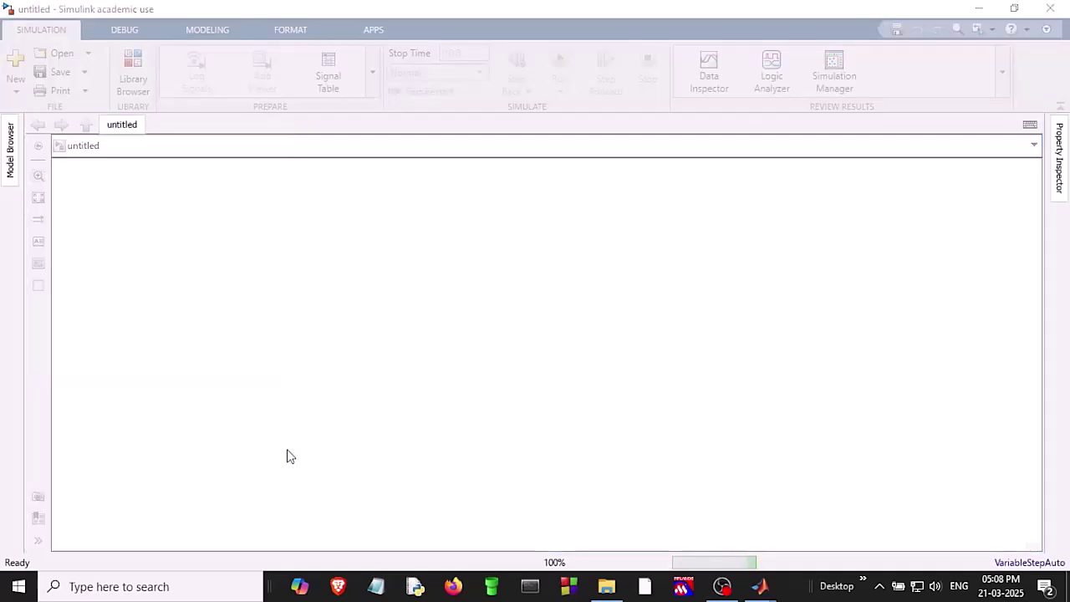
{"action": "type", "text": "Amp"}
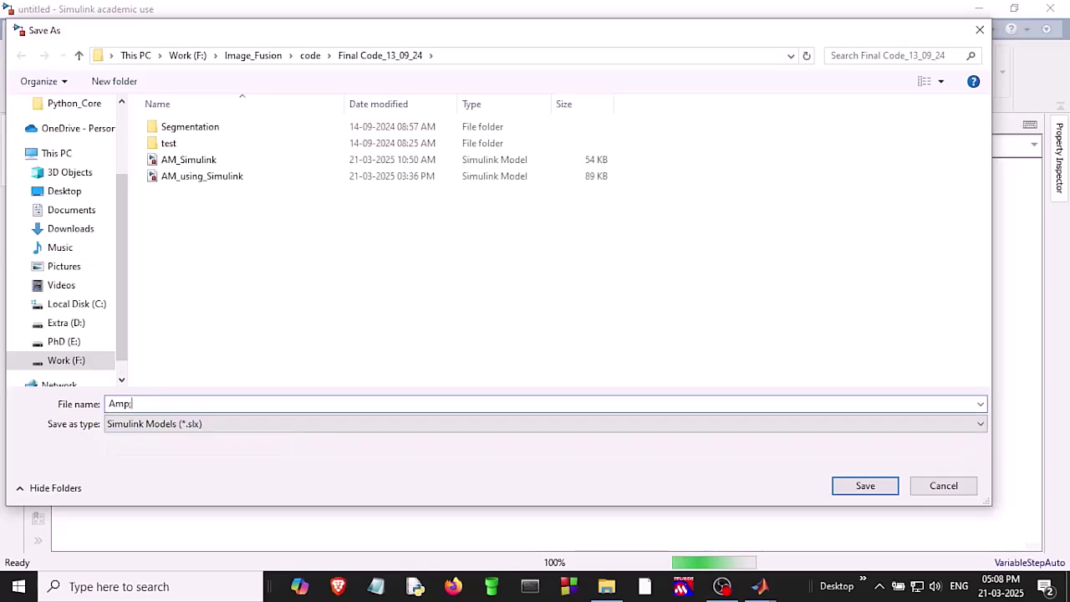
{"action": "key", "text": "BackSpace"}
{"action": "key", "text": "BackSpace"}
{"action": "key", "text": "BackSpace"}
{"action": "type", "text": "Amplitude"}
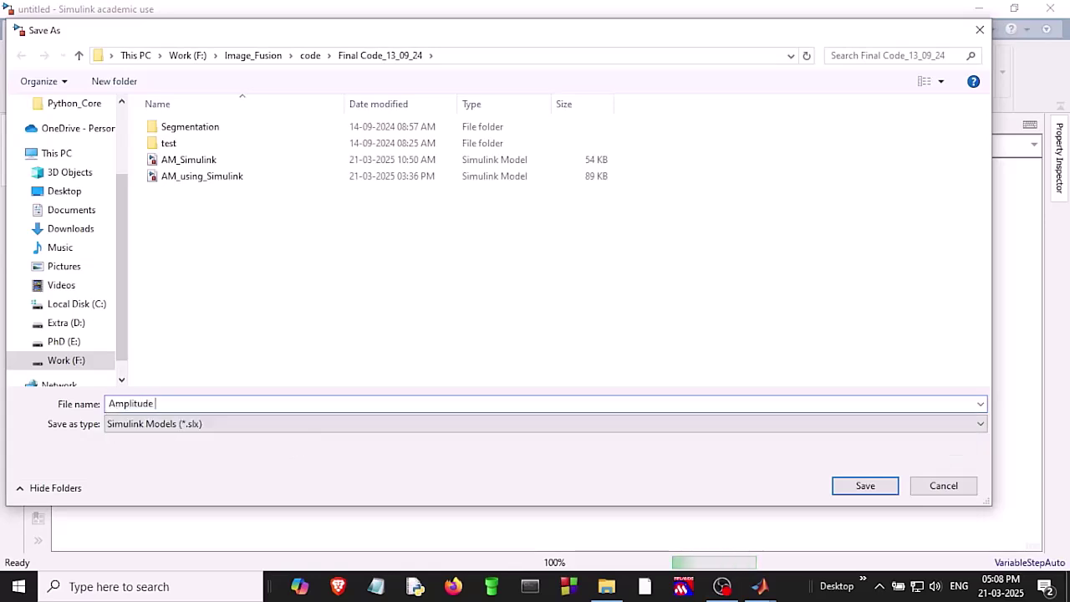
{"action": "type", "text": "_Modulation_Simulink"}
{"action": "key", "text": "Return"}
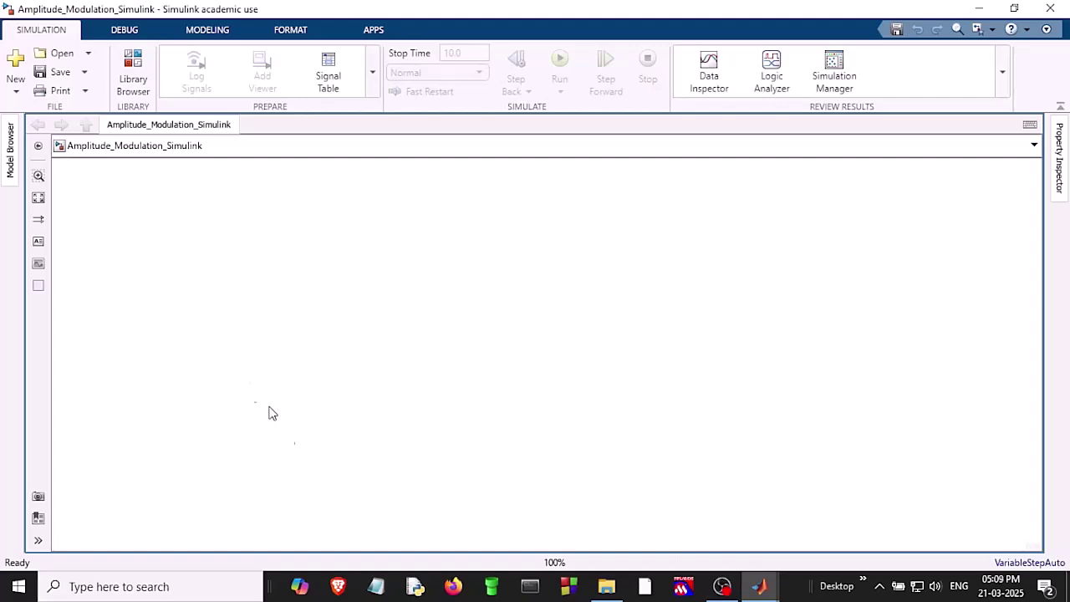
- Add a Sine Wave block from the Simulink Sources library to the upper part of the empty model
{"action": "left_click", "coordinate": [140, 75]}
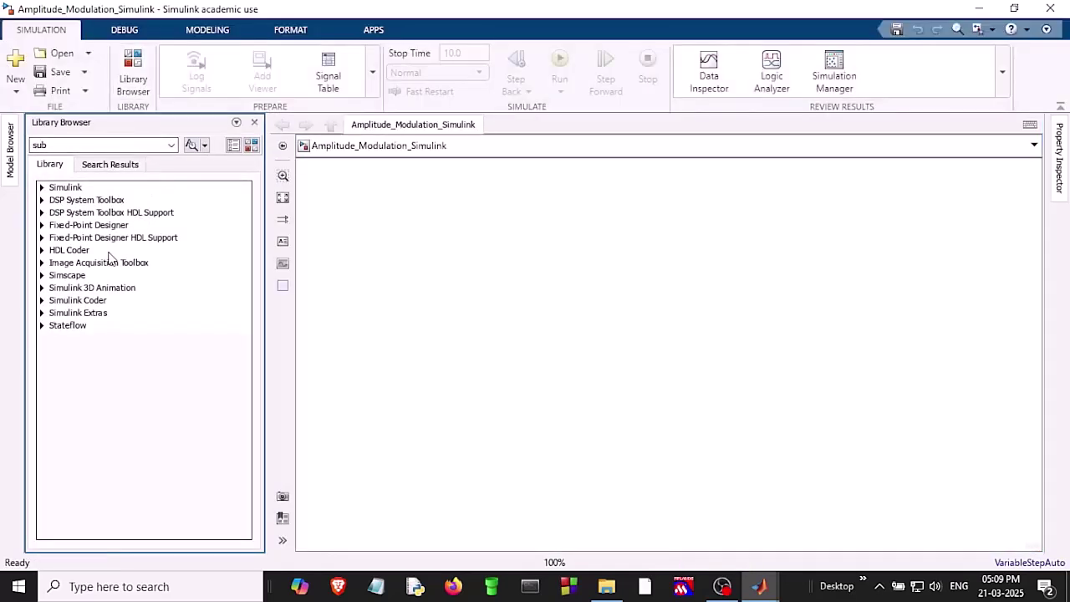
{"action": "left_click", "coordinate": [43, 188]}
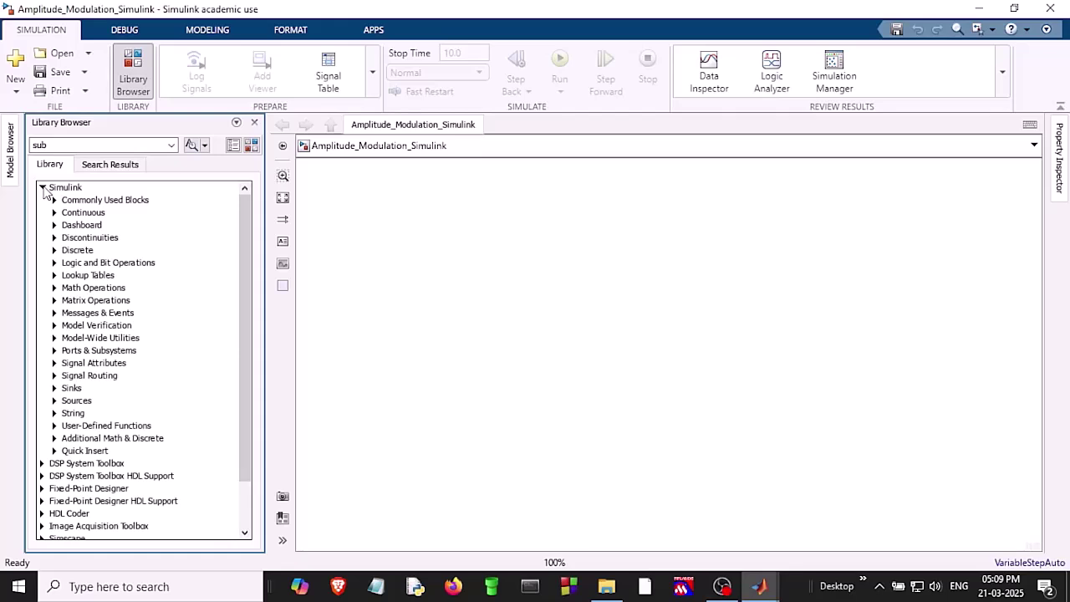
{"action": "left_click", "coordinate": [54, 402]}
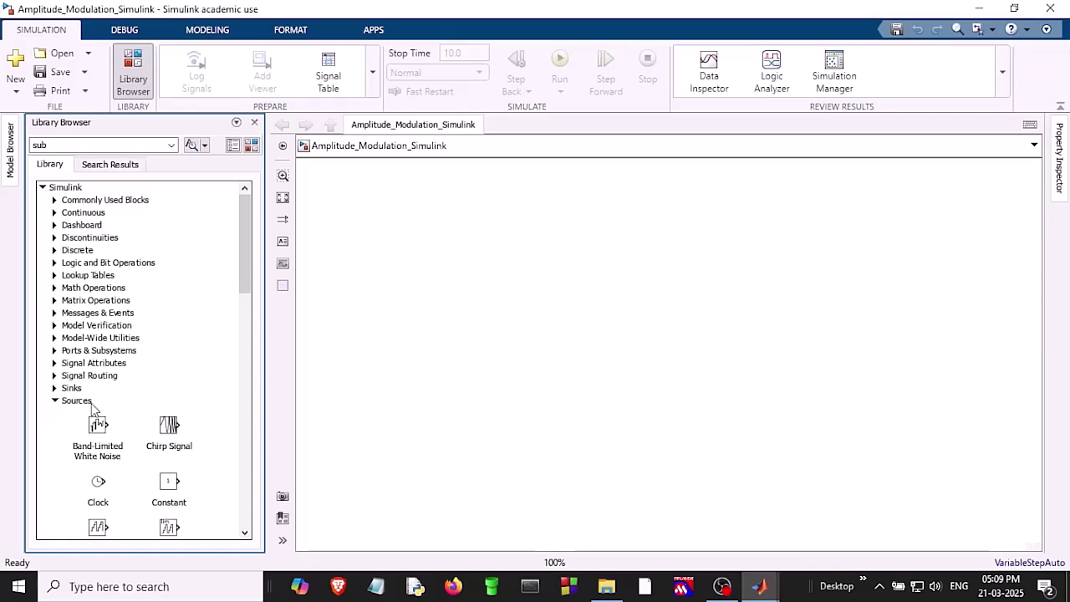
{"action": "scroll", "coordinate": [204, 387], "scroll_direction": "down", "scroll_amount": 1}
{"action": "scroll", "coordinate": [207, 387], "scroll_direction": "down", "scroll_amount": 2}
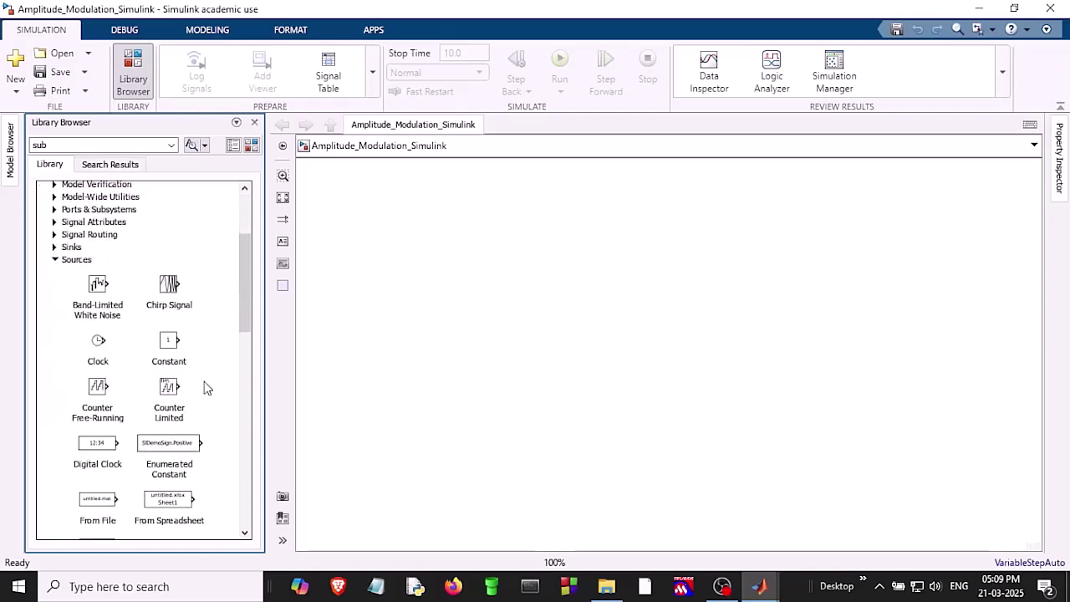
{"action": "scroll", "coordinate": [206, 387], "scroll_direction": "down", "scroll_amount": 6}
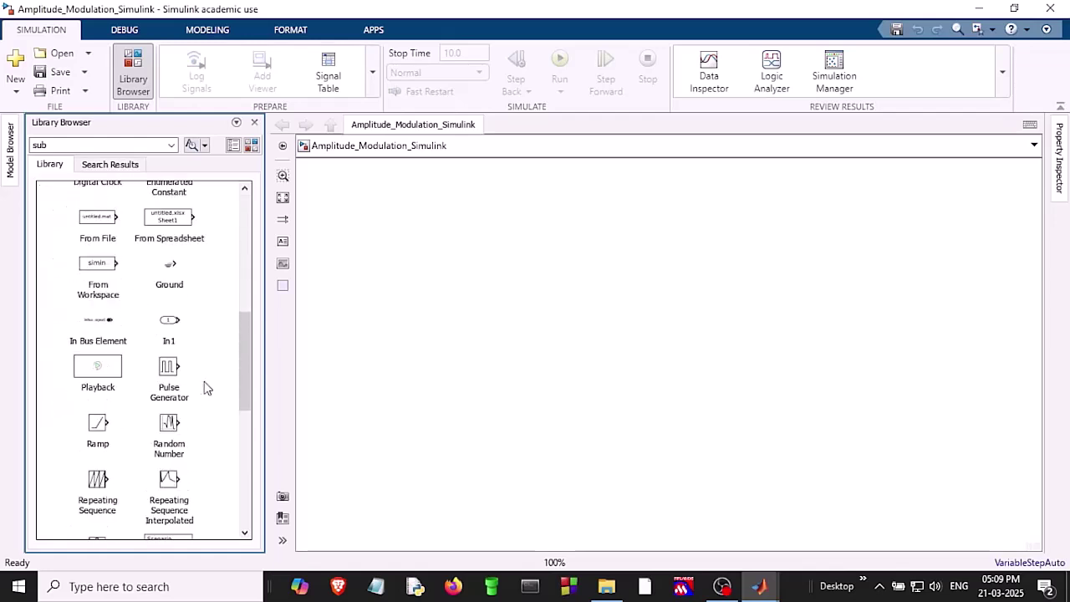
{"action": "scroll", "coordinate": [207, 387], "scroll_direction": "down", "scroll_amount": 5}
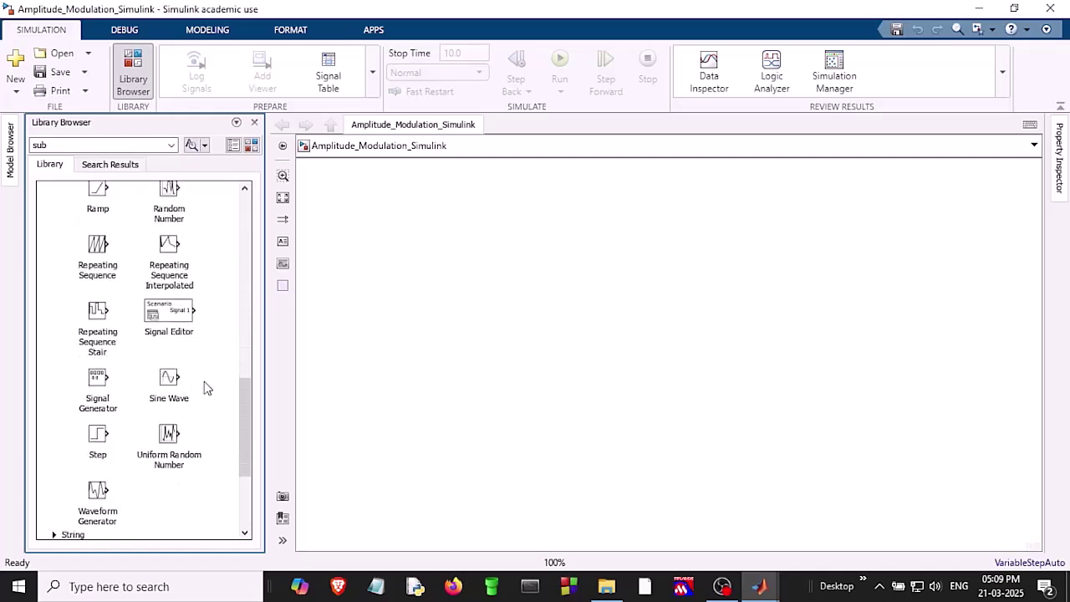
{"action": "scroll", "coordinate": [206, 387], "scroll_direction": "down", "scroll_amount": 1}
{"action": "left_click_drag", "start_coordinate": [167, 332], "coordinate": [387, 227]}
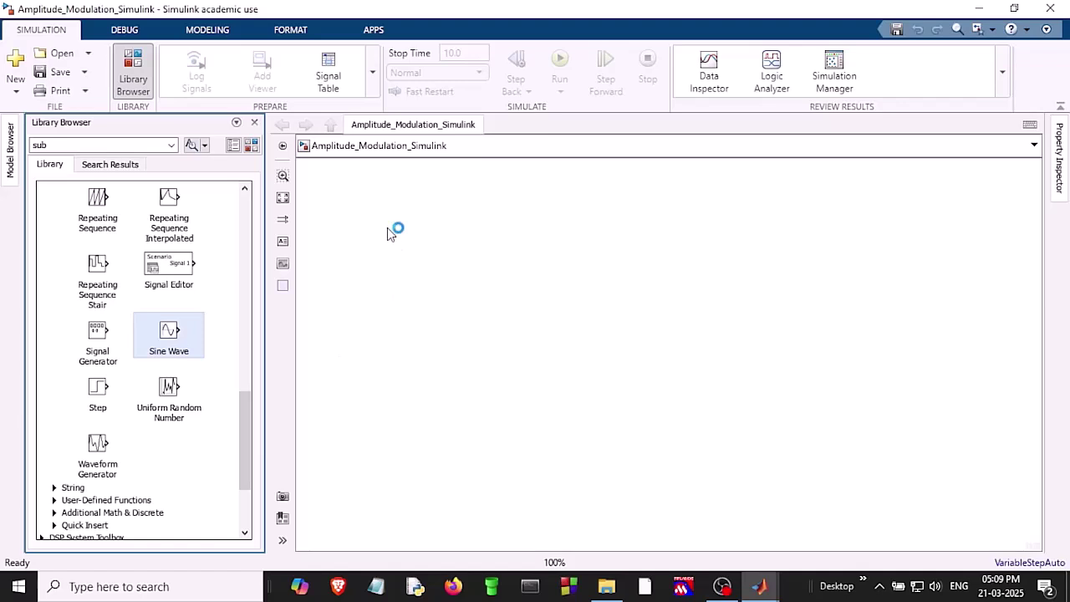
- Add a Constant block from the Sources library below the Sine Wave block and enlarge both blocks
{"action": "scroll", "coordinate": [166, 345], "scroll_direction": "up", "scroll_amount": 8}
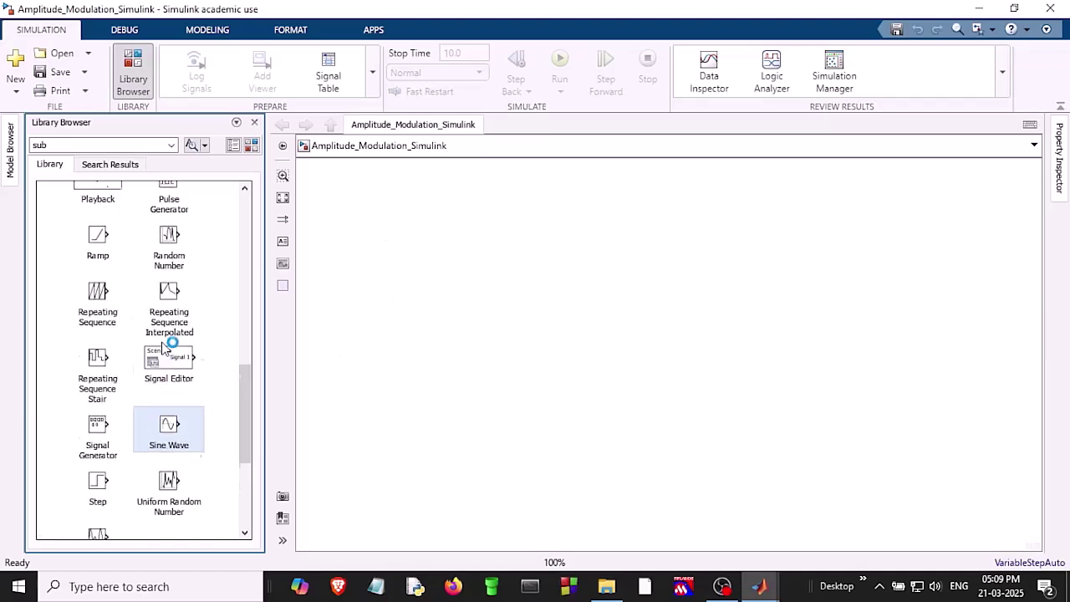
{"action": "scroll", "coordinate": [166, 350], "scroll_direction": "up", "scroll_amount": 5}
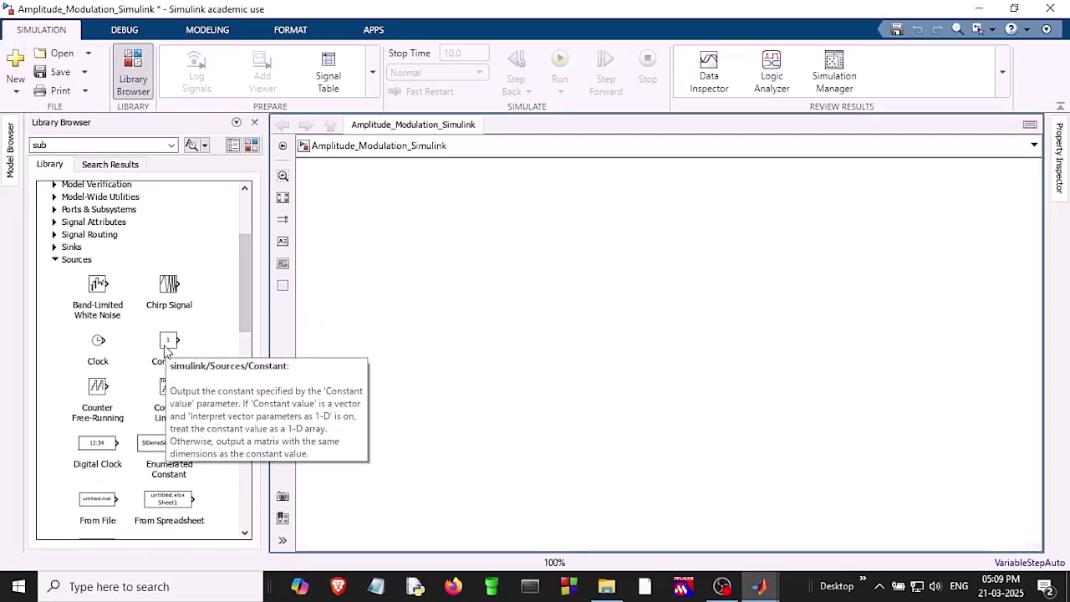
{"action": "left_click_drag", "start_coordinate": [165, 351], "coordinate": [394, 306]}
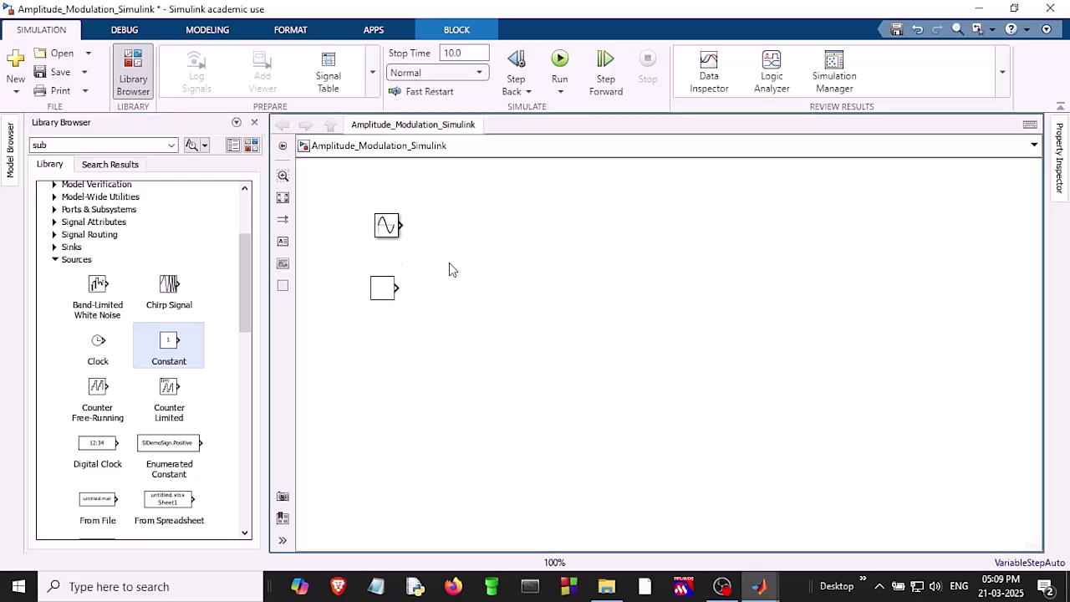
{"action": "left_click_drag", "start_coordinate": [396, 236], "coordinate": [431, 355]}
{"action": "left_click", "coordinate": [381, 290]}
{"action": "left_click", "coordinate": [499, 268]}
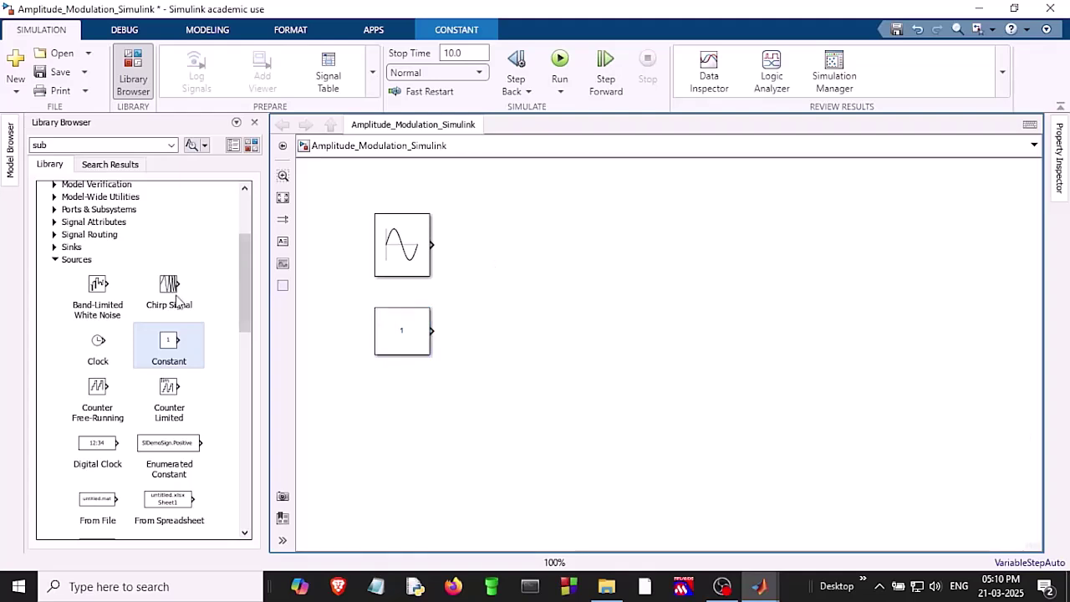
- Add a Product block from the Math Operations library to the right of the Sine Wave and Constant blocks
{"action": "left_click", "coordinate": [55, 260]}
{"action": "scroll", "coordinate": [67, 334], "scroll_direction": "up", "scroll_amount": 2}
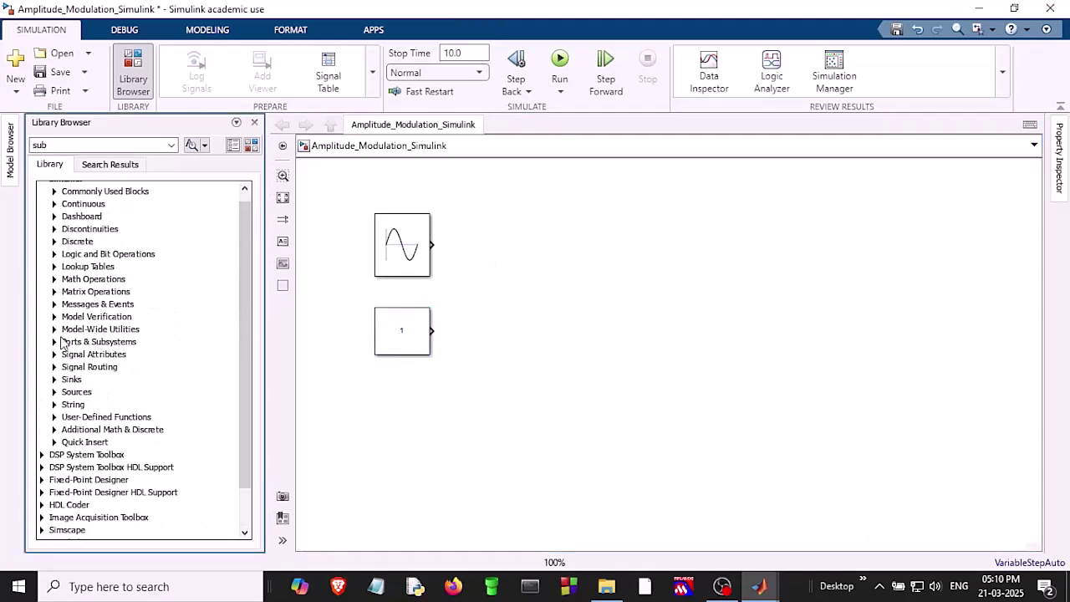
{"action": "scroll", "coordinate": [66, 342], "scroll_direction": "up", "scroll_amount": 1}
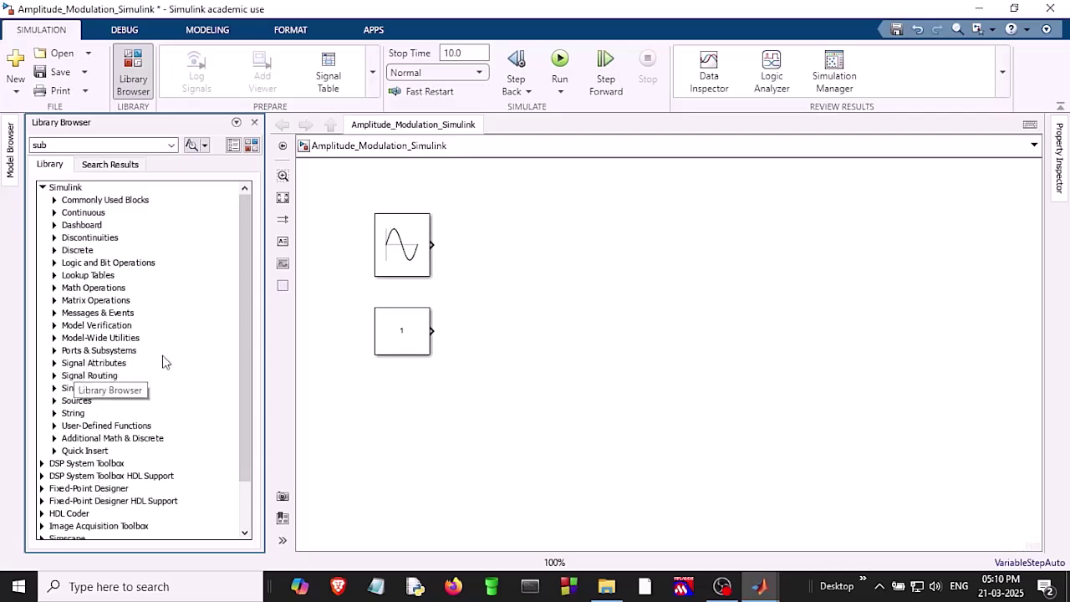
{"action": "left_click", "coordinate": [54, 288]}
{"action": "scroll", "coordinate": [167, 338], "scroll_direction": "down", "scroll_amount": 3}
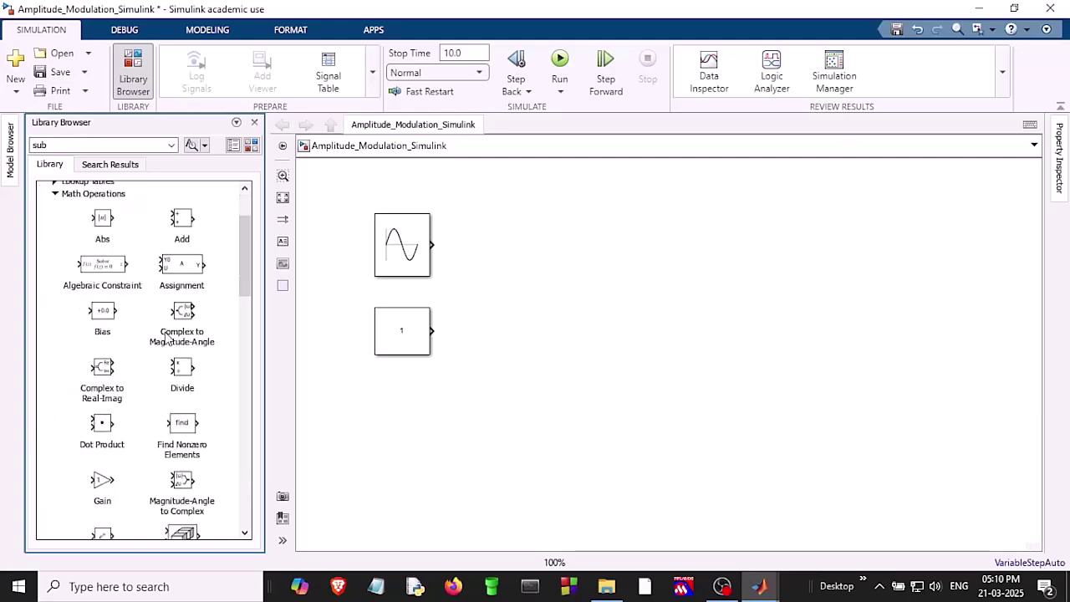
{"action": "scroll", "coordinate": [167, 358], "scroll_direction": "down", "scroll_amount": 1}
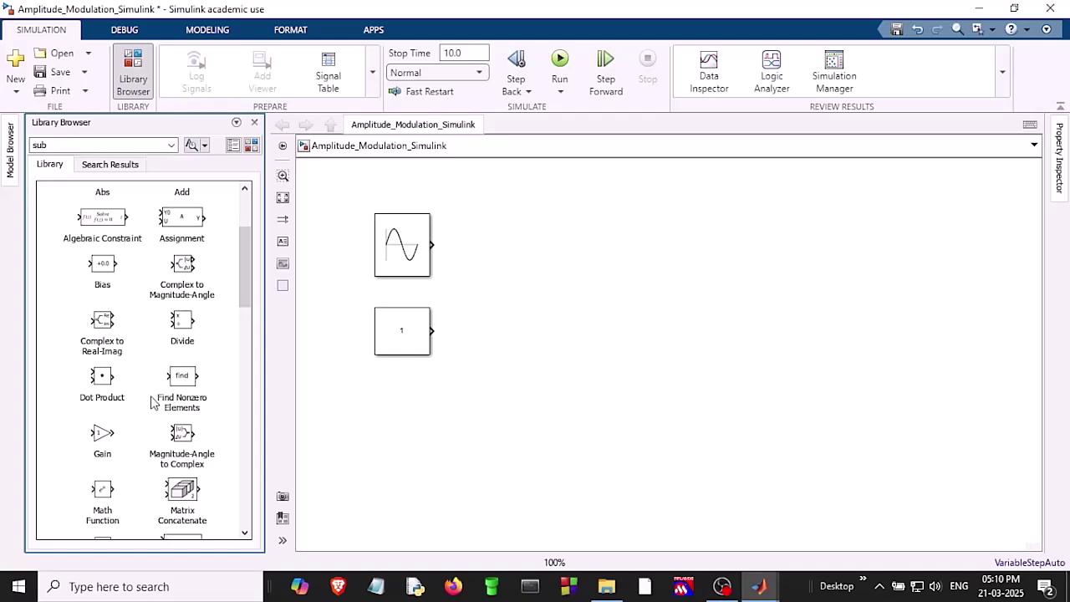
{"action": "scroll", "coordinate": [145, 383], "scroll_direction": "down", "scroll_amount": 3}
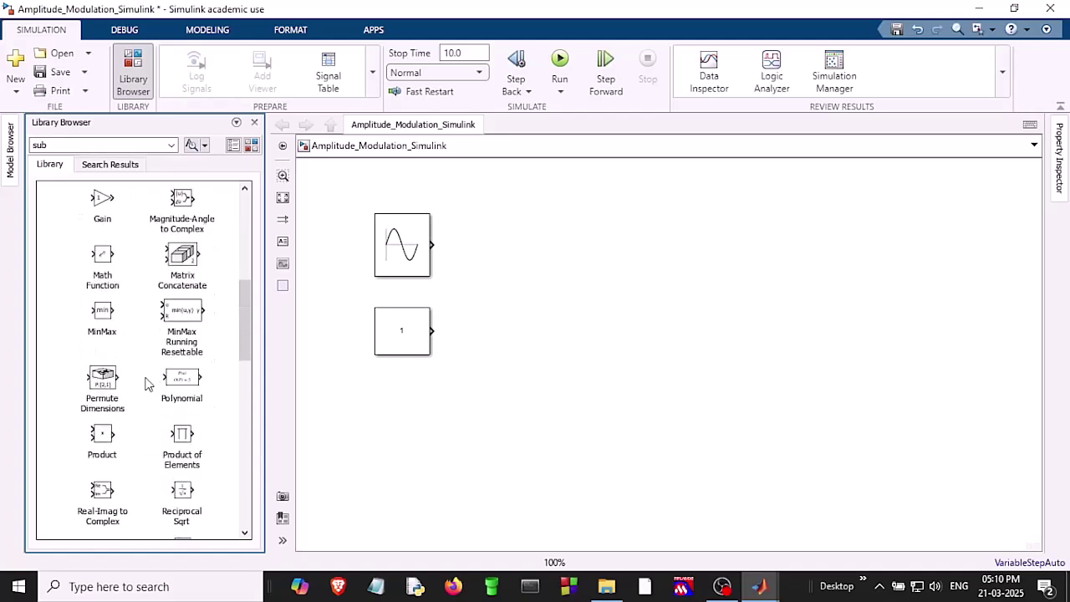
{"action": "left_click", "coordinate": [99, 443]}
{"action": "left_click_drag", "start_coordinate": [99, 443], "coordinate": [507, 278]}
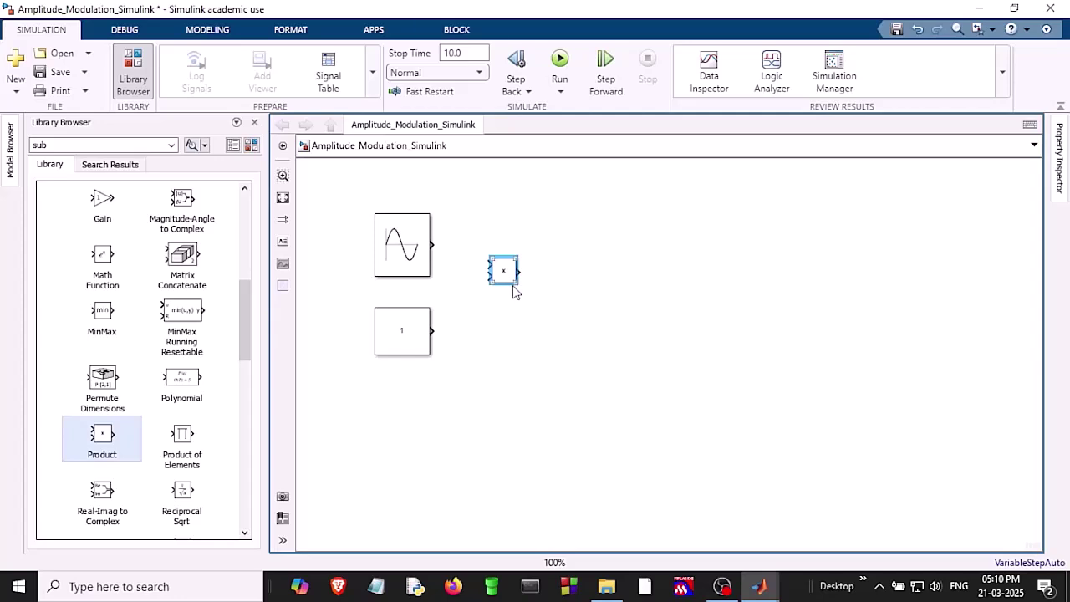
- Enlarge the Product block and move it so its inputs sit between the Sine Wave and Constant outputs
{"action": "left_click_drag", "start_coordinate": [513, 277], "coordinate": [553, 359]}
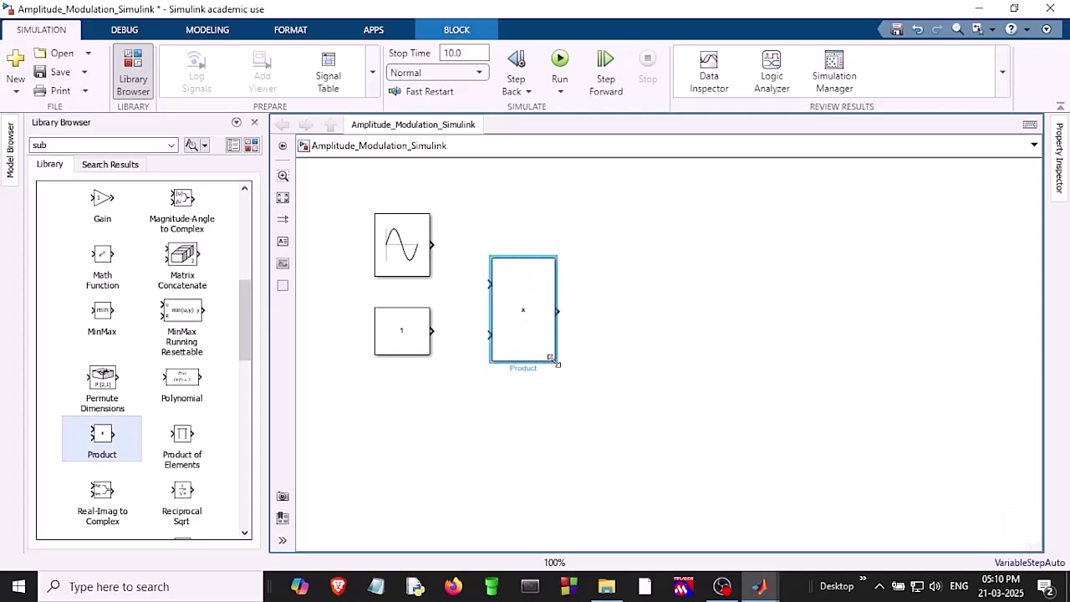
{"action": "left_click_drag", "start_coordinate": [540, 290], "coordinate": [530, 263]}
{"action": "left_click", "coordinate": [621, 281]}
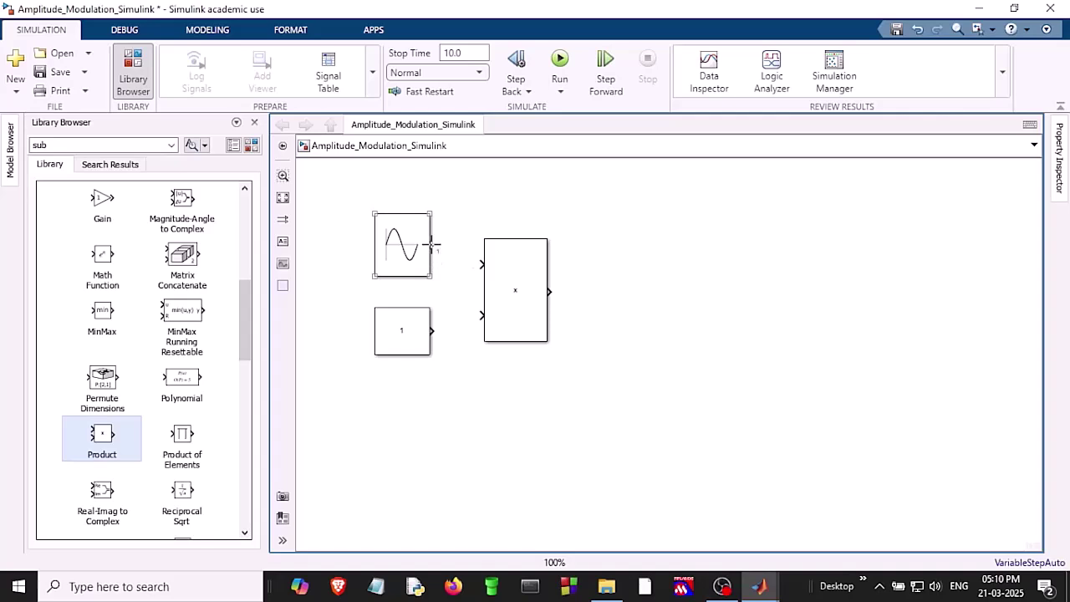
- Connect the Sine Wave output to the Product block's upper input and the Constant output to its lower input
{"action": "left_click_drag", "start_coordinate": [433, 251], "coordinate": [480, 264]}
{"action": "left_click_drag", "start_coordinate": [435, 329], "coordinate": [482, 306]}
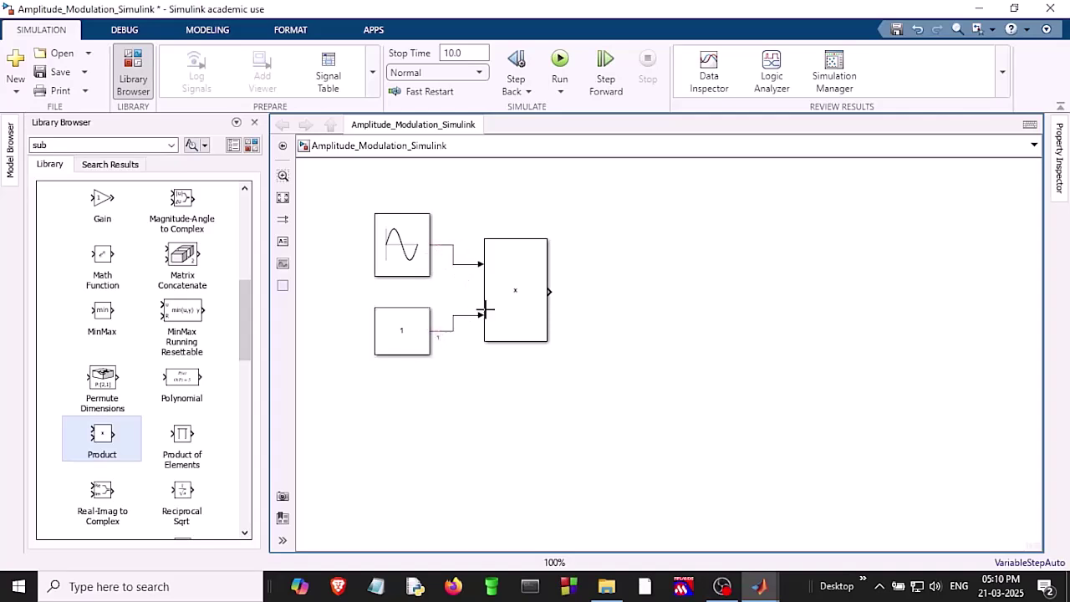
{"action": "double_click", "coordinate": [401, 289]}
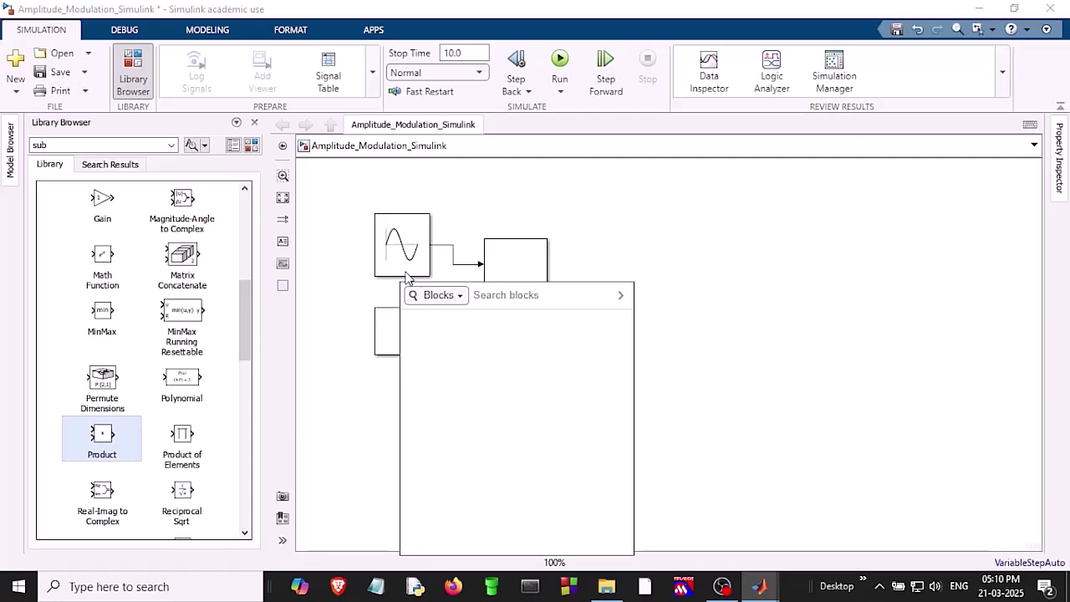
{"action": "left_click", "coordinate": [615, 272]}
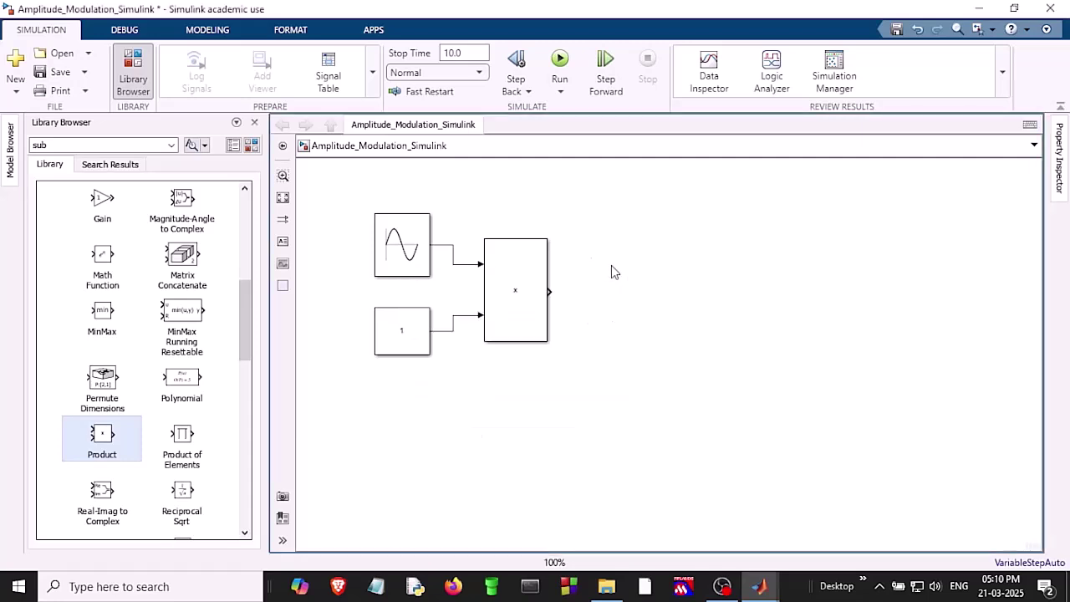
- Set the Sine Wave block's frequency to 2 * pi * 1 rad/sec
{"action": "left_click", "coordinate": [407, 287]}
{"action": "double_click", "coordinate": [407, 286]}
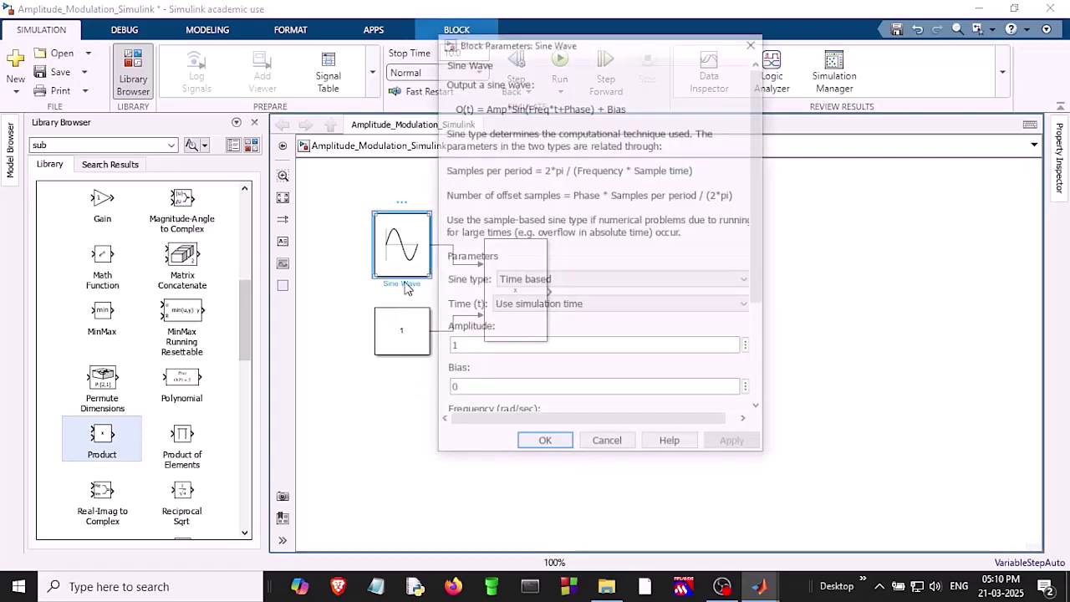
{"action": "scroll", "coordinate": [497, 368], "scroll_direction": "down", "scroll_amount": 3}
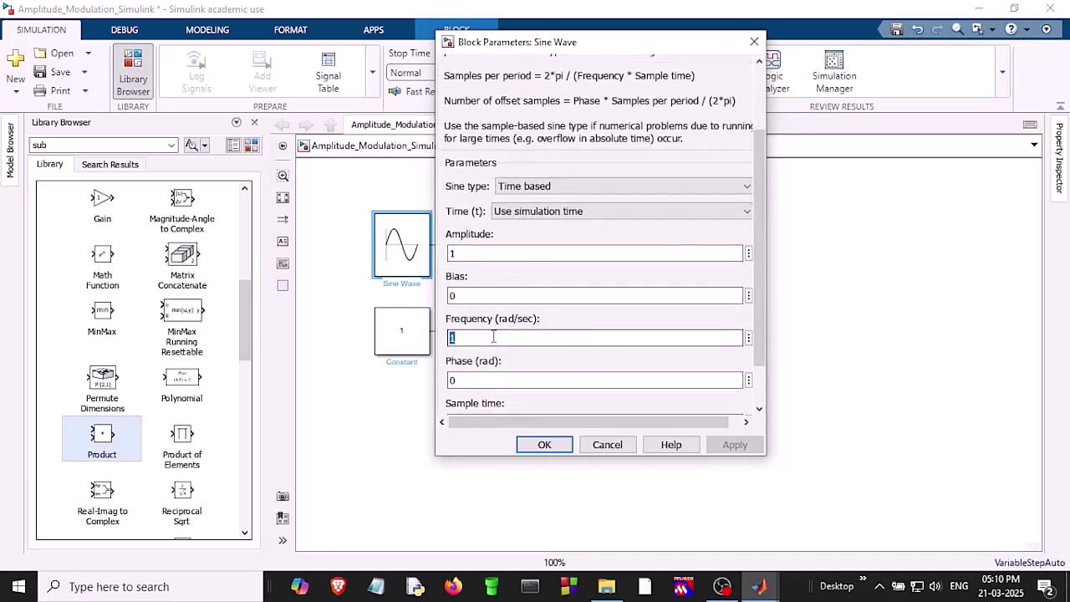
{"action": "type", "text": "2 * pi"}
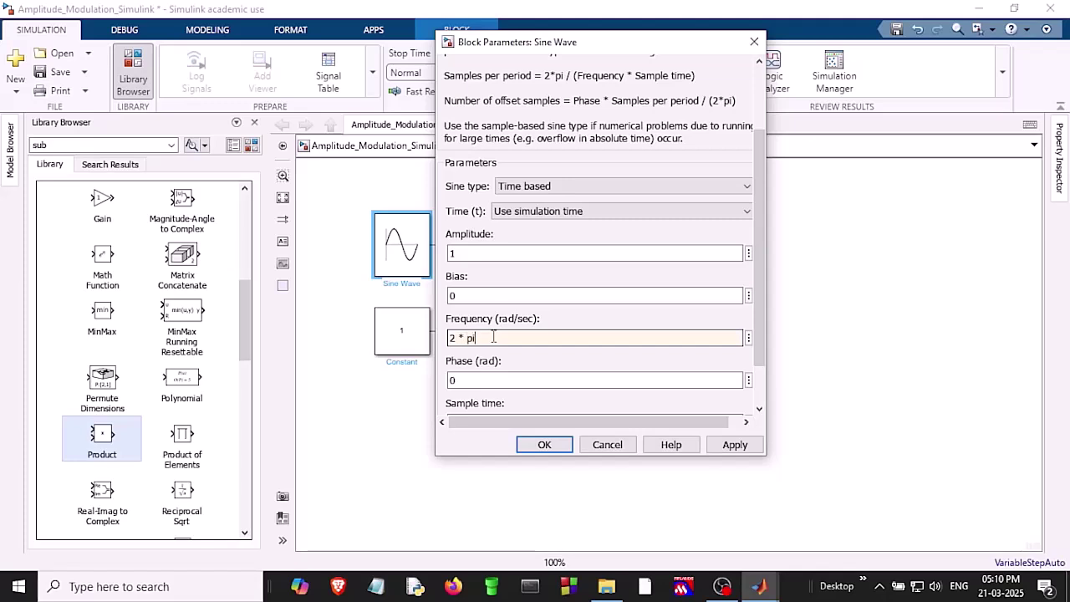
{"action": "type", "text": " *"}
{"action": "key", "text": "Escape"}
- Enter 1 e -4 as the Sine Wave block's sample time and try to apply it
{"action": "scroll", "coordinate": [490, 376], "scroll_direction": "down", "scroll_amount": 2}
{"action": "double_click", "coordinate": [490, 368]}
{"action": "type", "text": "1 e -4"}
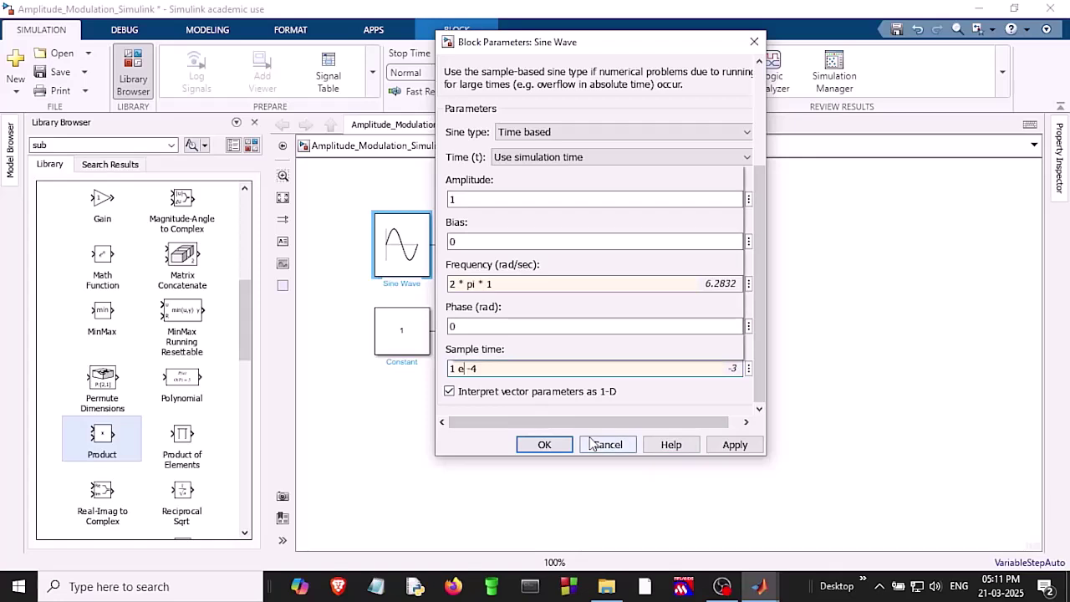
{"action": "left_click", "coordinate": [734, 446]}
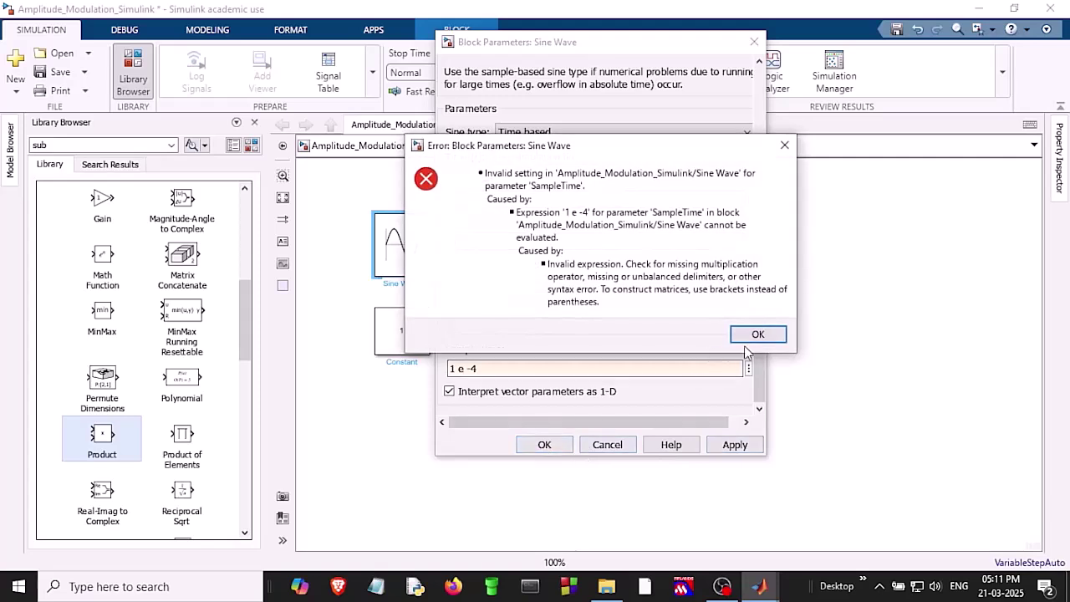
{"action": "left_click", "coordinate": [748, 334]}
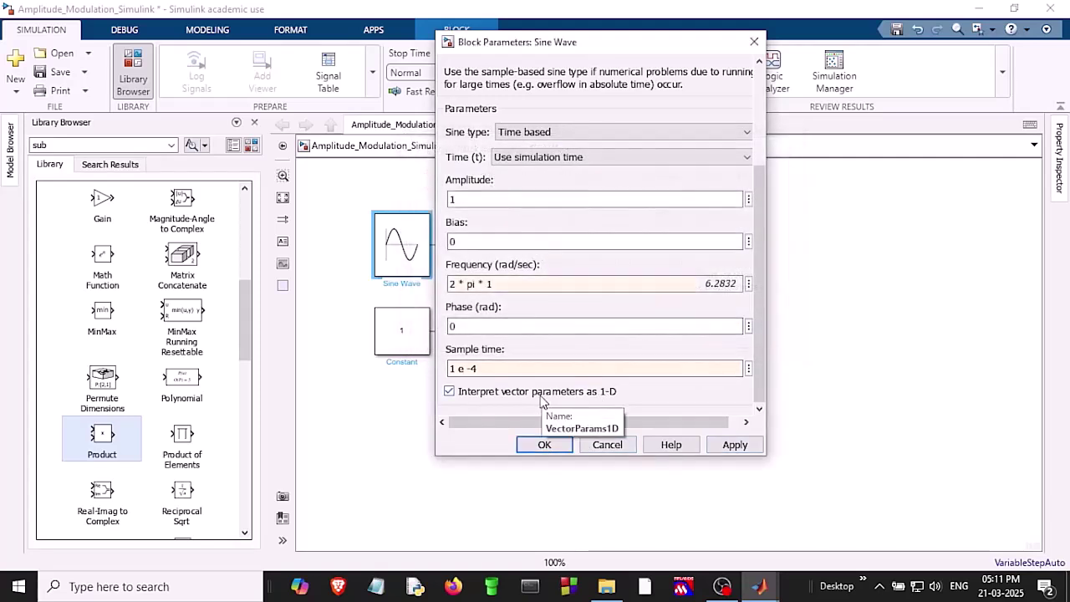
- Correct the Sine Wave block's sample time to 1e-4 and apply the parameters
{"action": "left_click", "coordinate": [470, 367]}
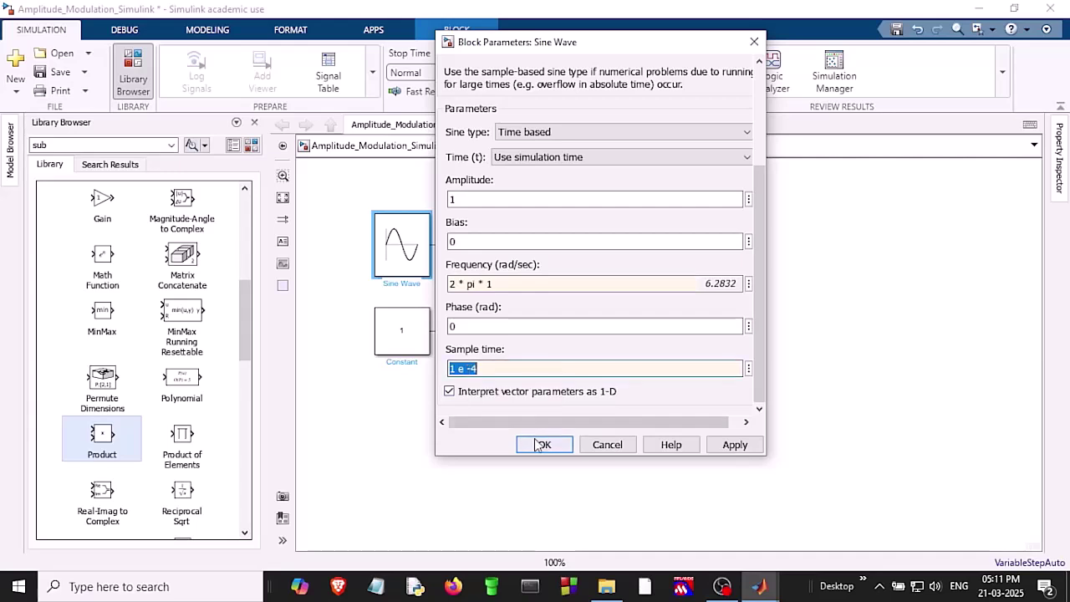
{"action": "key", "text": "BackSpace"}
{"action": "key", "text": "Left"}
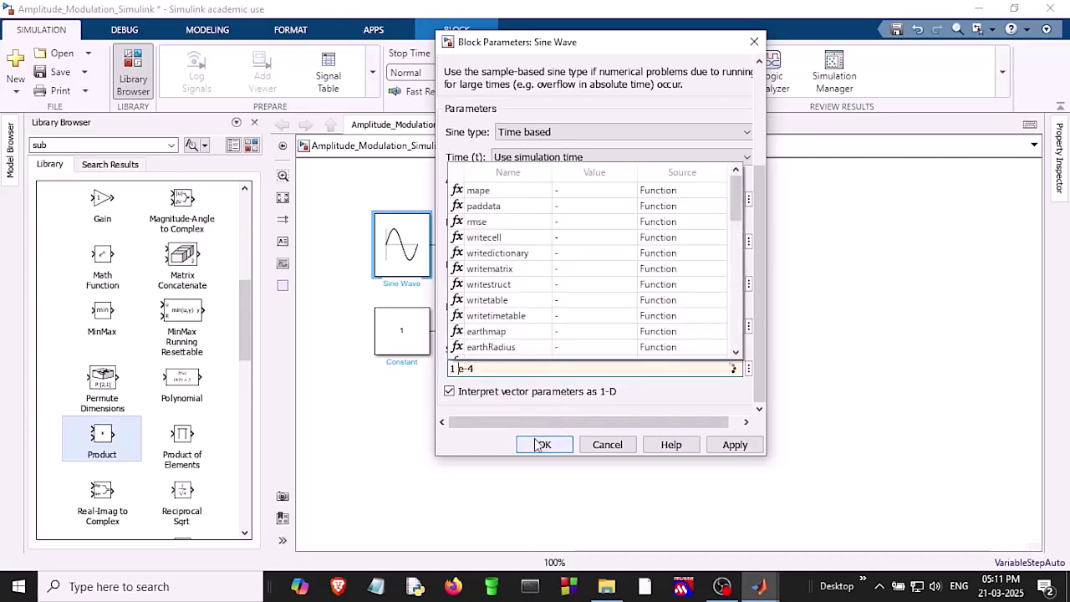
{"action": "left_click", "coordinate": [537, 444]}
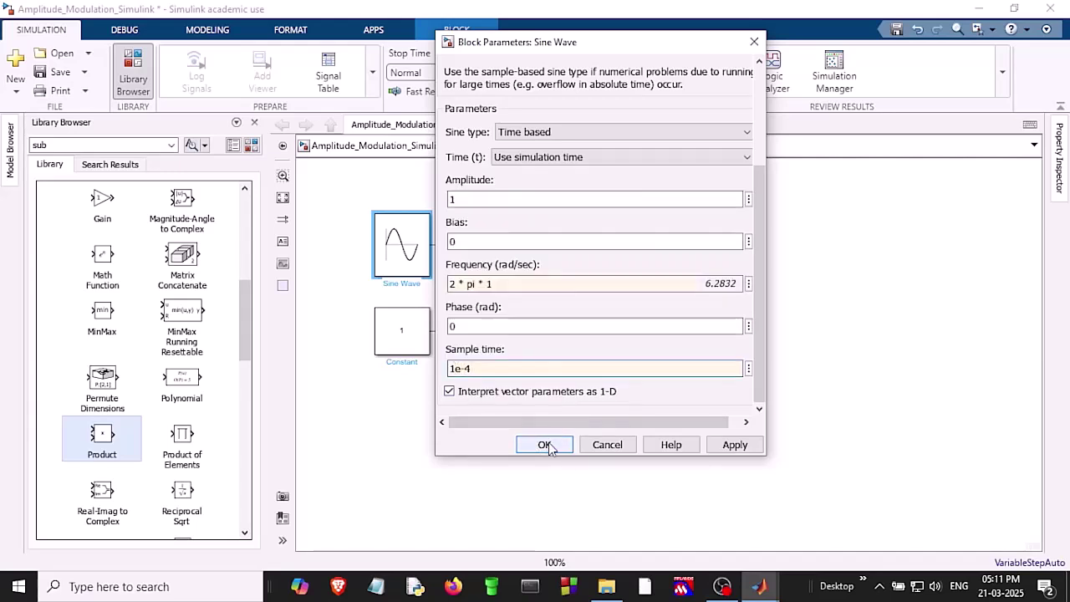
{"action": "left_click", "coordinate": [551, 449]}
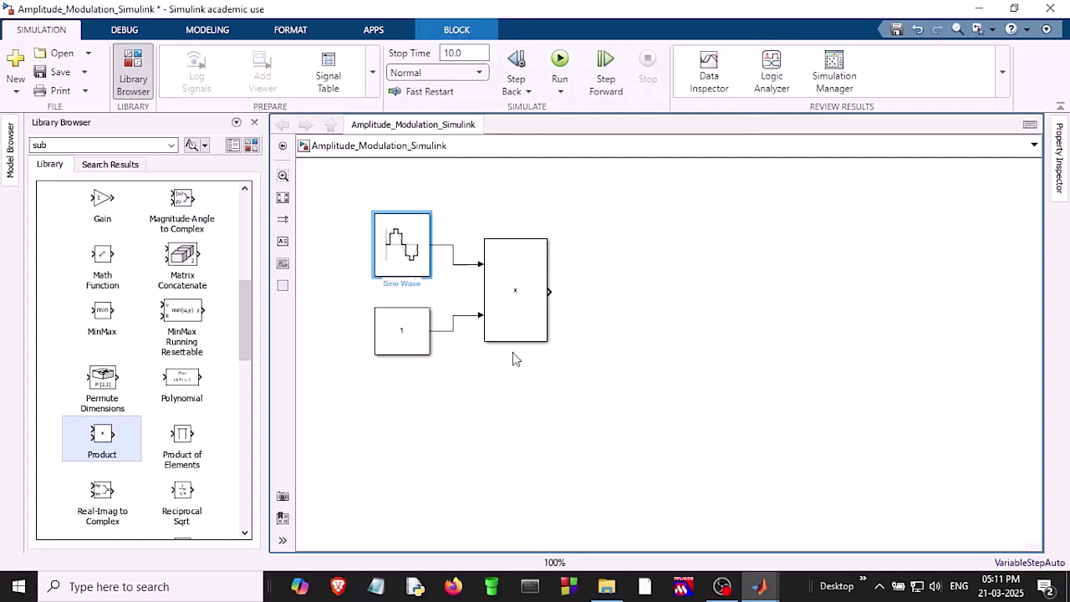
- Rename the Sine Wave block as "Message Signal"
{"action": "key", "text": "BackSpace"}
{"action": "key", "text": "BackSpace"}
{"action": "key", "text": "BackSpace"}
{"action": "key", "text": "BackSpace"}
{"action": "key", "text": "BackSpace"}
{"action": "key", "text": "BackSpace"}
{"action": "type", "text": "Message Signal"}
{"action": "left_click", "coordinate": [512, 351]}
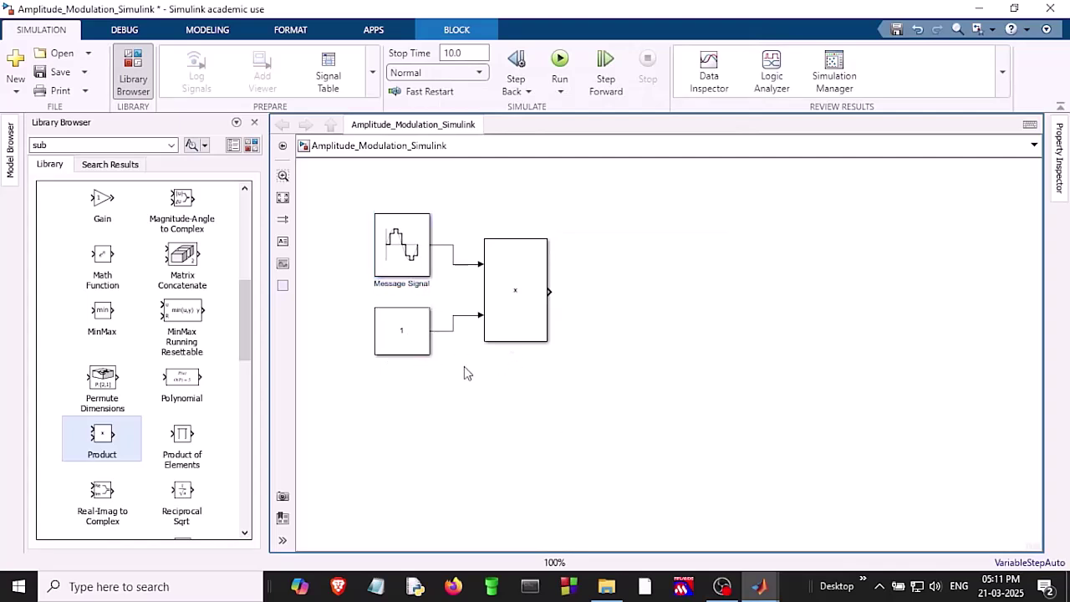
- Rename the Constant block as "Modulation Indext"
{"action": "double_click", "coordinate": [406, 360]}
{"action": "key", "text": "Escape"}
{"action": "left_click", "coordinate": [408, 318]}
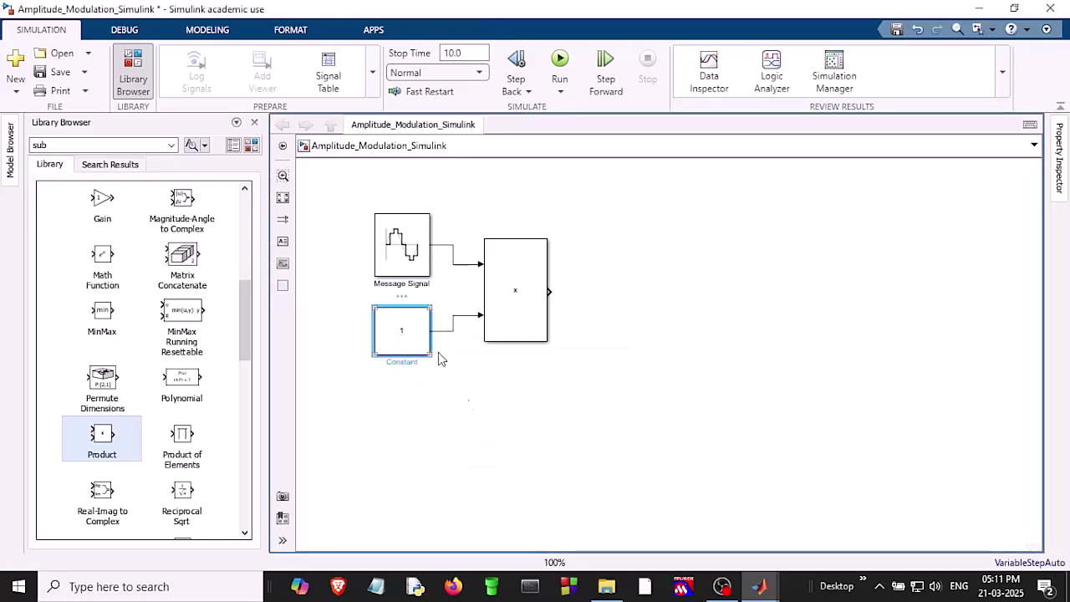
{"action": "key", "text": "BackSpace"}
{"action": "key", "text": "BackSpace"}
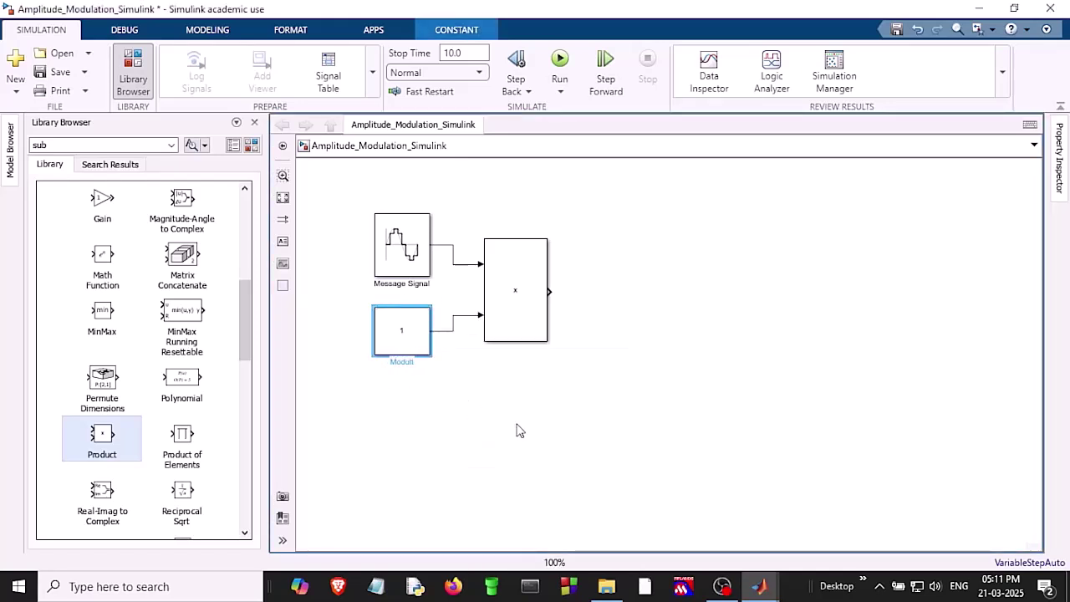
{"action": "key", "text": "BackSpace"}
{"action": "type", "text": "n Index"}
{"action": "left_click", "coordinate": [582, 401]}
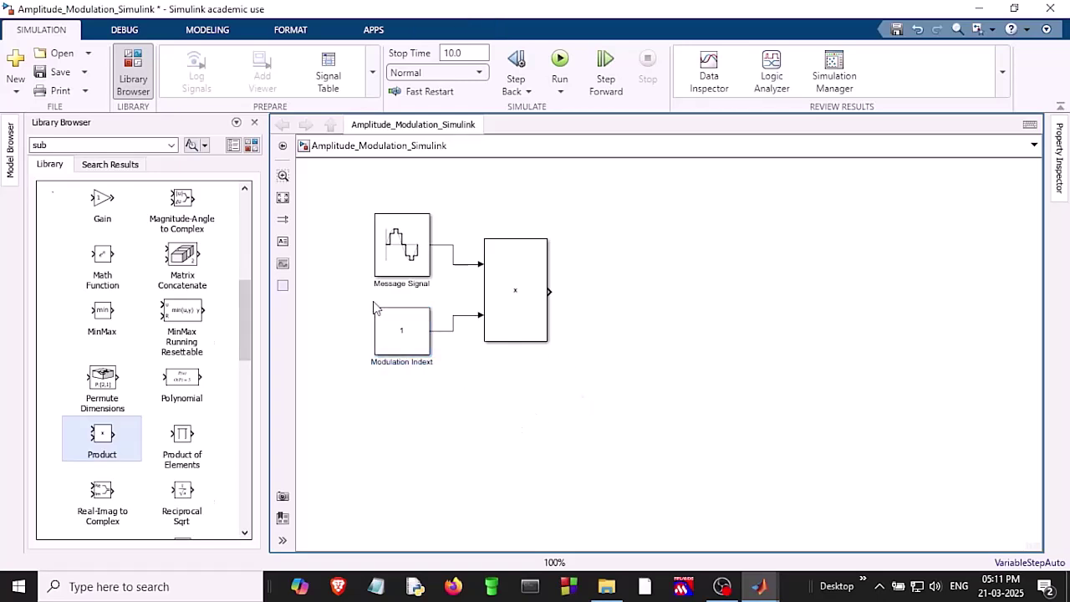
- Duplicate the modulation index constant block and place the copy directly below the Product block
{"action": "right_click", "coordinate": [417, 346]}
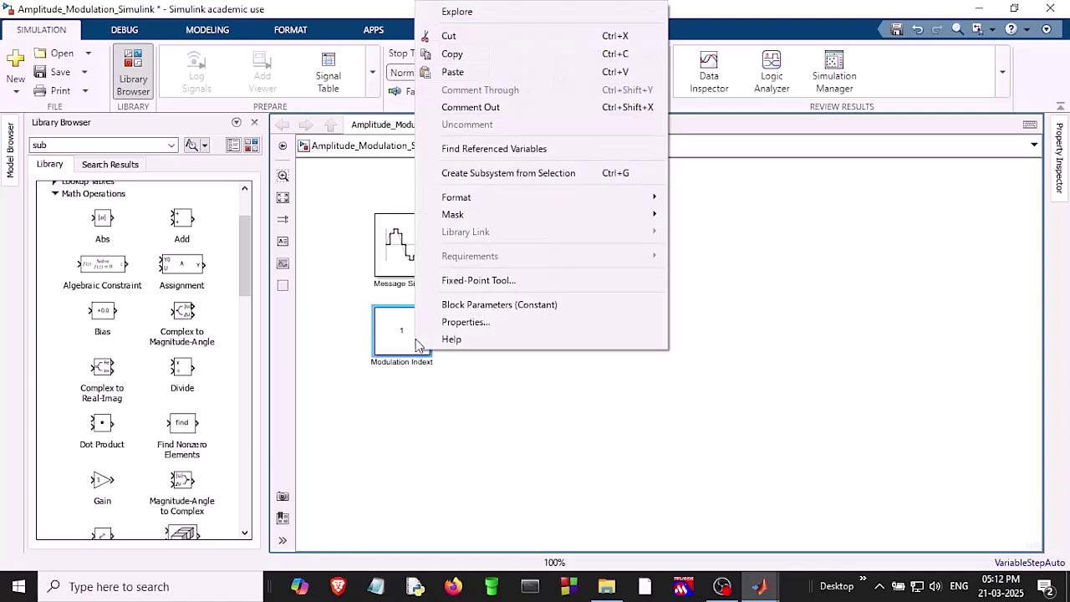
{"action": "left_click", "coordinate": [475, 55]}
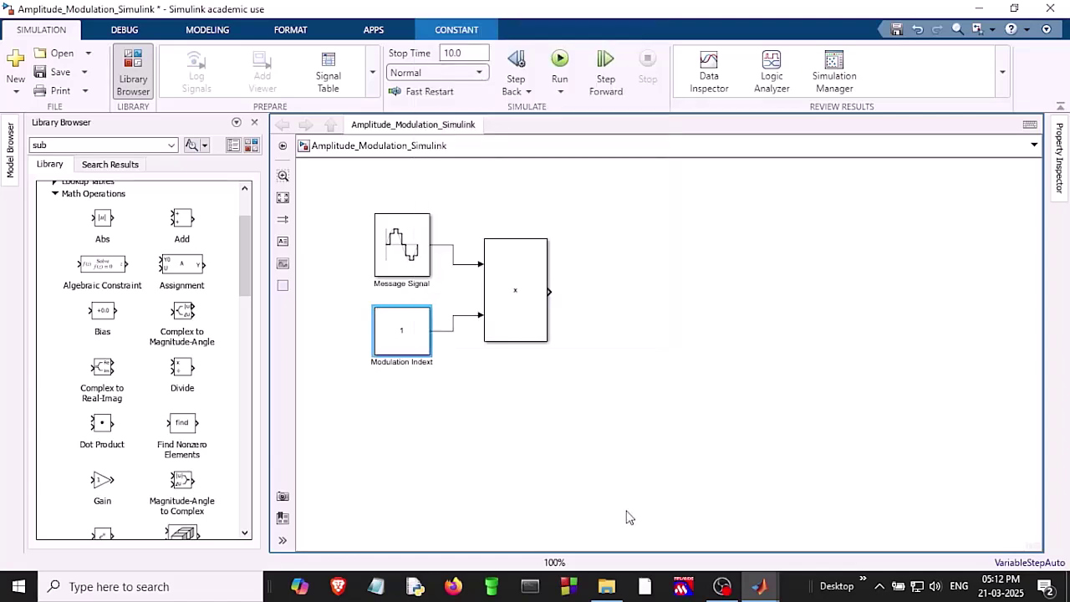
{"action": "right_click", "coordinate": [583, 434]}
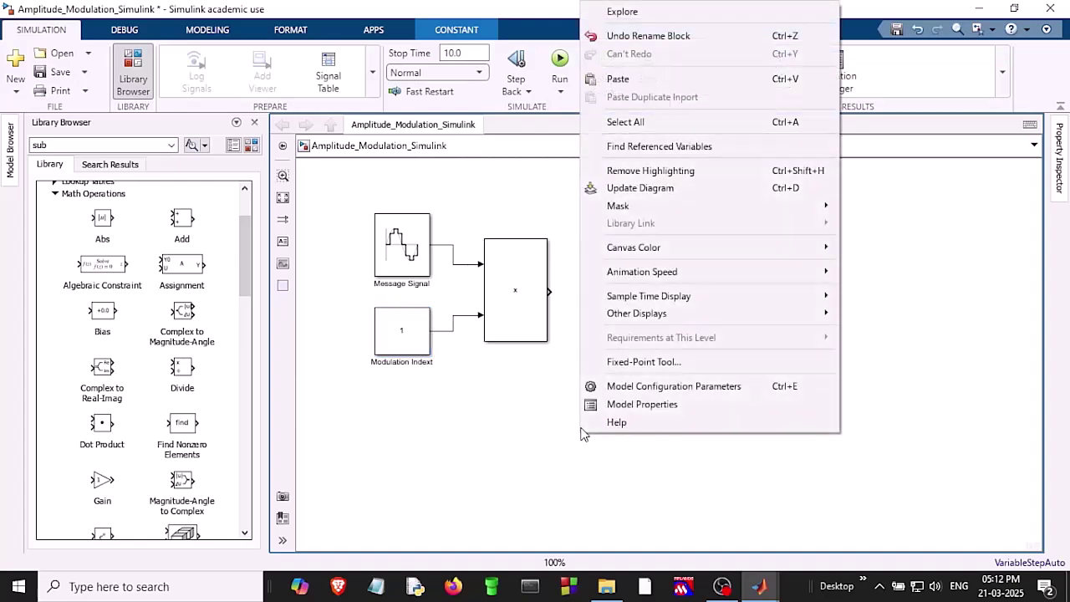
{"action": "left_click", "coordinate": [619, 79]}
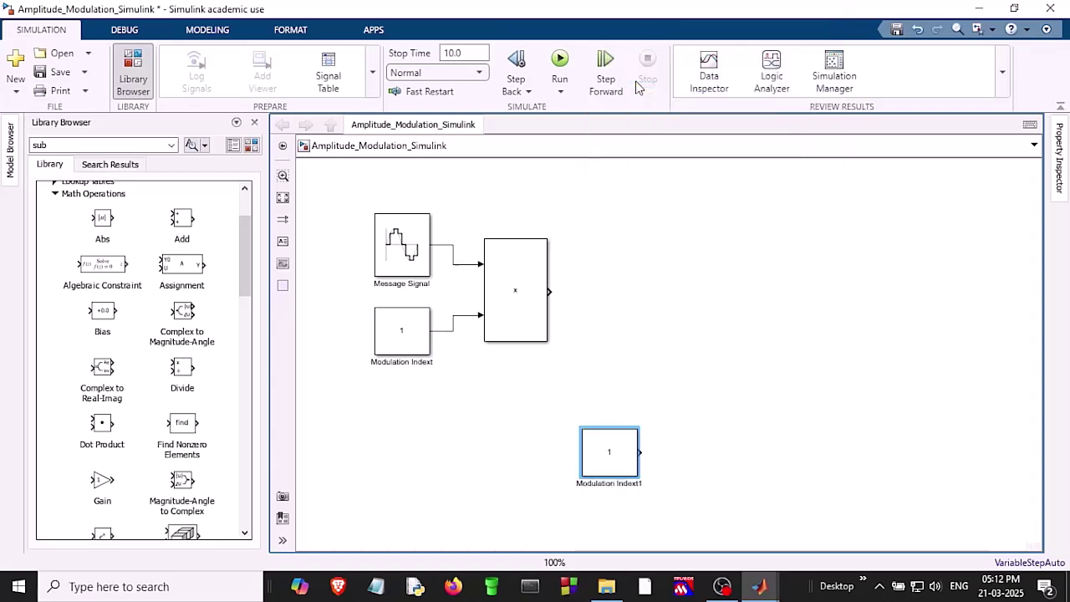
{"action": "left_click_drag", "start_coordinate": [611, 443], "coordinate": [526, 386]}
- Correct the original constant block's misspelled name to "Modulation Index"
{"action": "left_click", "coordinate": [530, 423]}
{"action": "left_click", "coordinate": [431, 360]}
{"action": "left_click", "coordinate": [560, 432]}
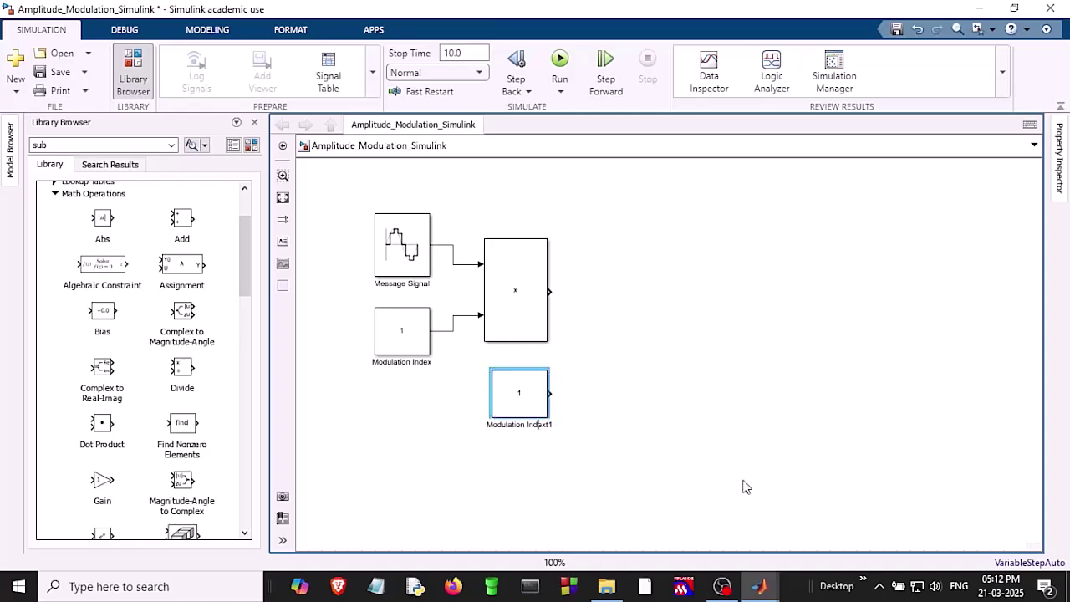
- Rename the copied constant block below the Product block as "Constant"
{"action": "key", "text": "BackSpace"}
{"action": "key", "text": "BackSpace"}
{"action": "key", "text": "BackSpace"}
{"action": "key", "text": "BackSpace"}
{"action": "key", "text": "BackSpace"}
{"action": "key", "text": "BackSpace"}
{"action": "key", "text": "BackSpace"}
{"action": "key", "text": "BackSpace"}
{"action": "key", "text": "BackSpace"}
{"action": "key", "text": "BackSpace"}
{"action": "key", "text": "BackSpace"}
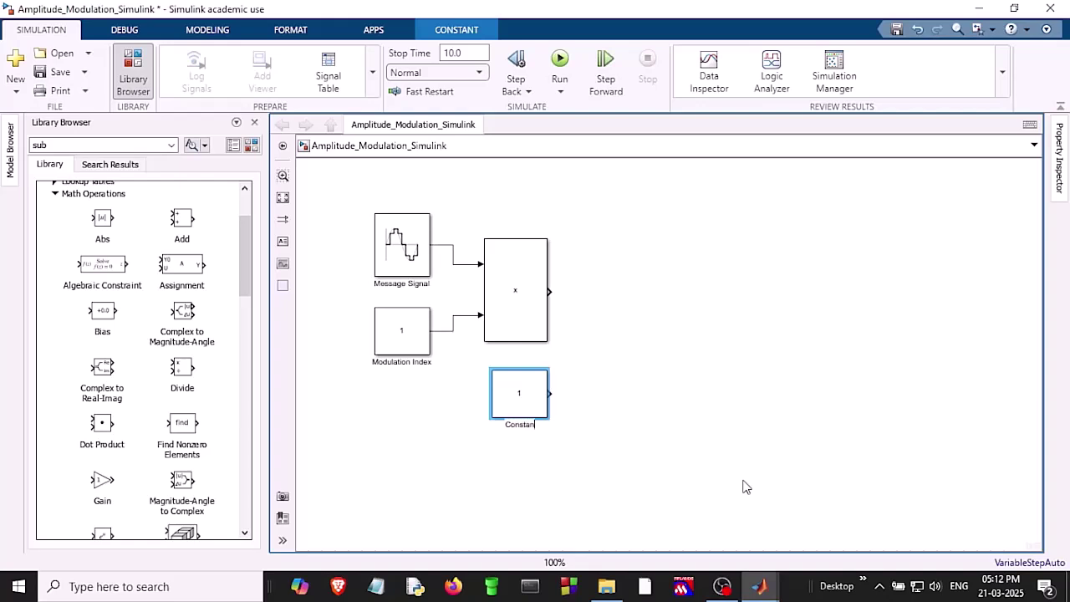
{"action": "left_click", "coordinate": [743, 488]}
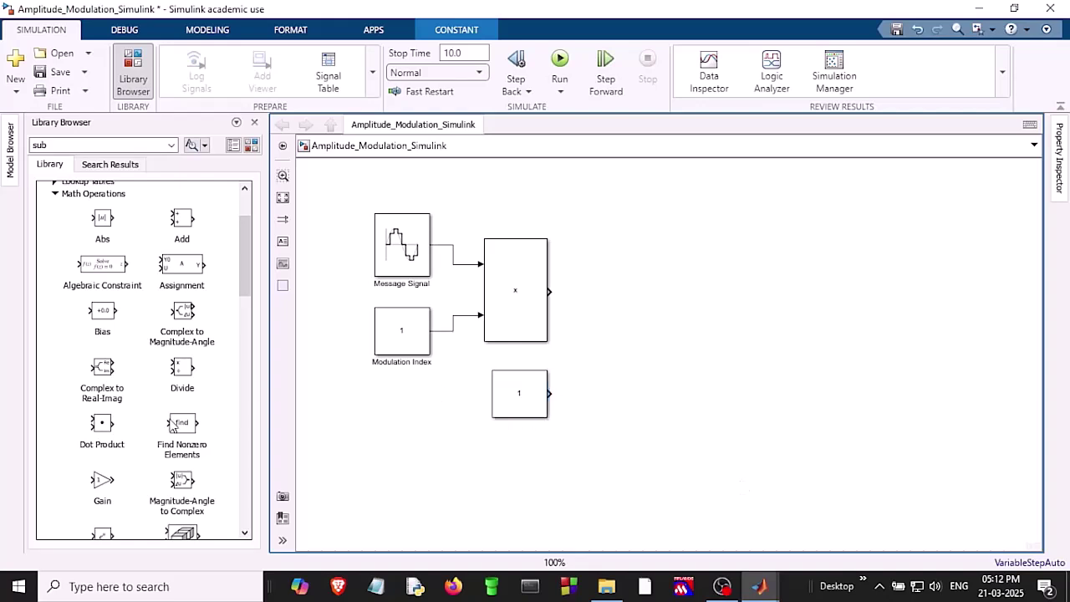
- Add a Sum block from the Math Operations library beside the Product block's output
{"action": "scroll", "coordinate": [173, 428], "scroll_direction": "down", "scroll_amount": 3}
{"action": "scroll", "coordinate": [165, 426], "scroll_direction": "down", "scroll_amount": 5}
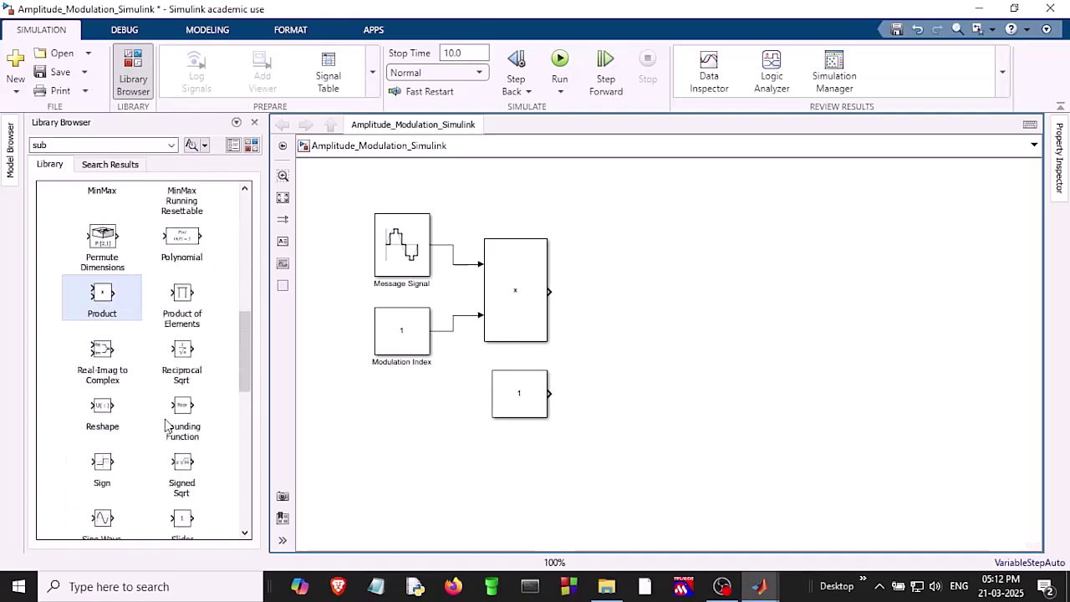
{"action": "scroll", "coordinate": [165, 426], "scroll_direction": "down", "scroll_amount": 3}
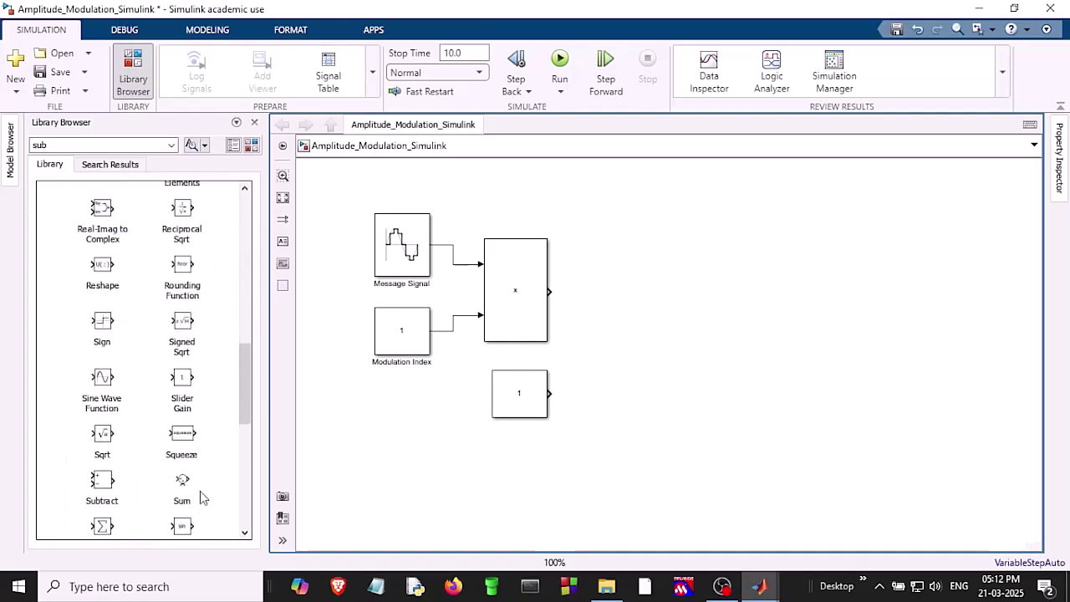
{"action": "left_click_drag", "start_coordinate": [181, 489], "coordinate": [617, 348]}
- Connect the Product output to the Sum block's side input and the Constant output to its lower input
{"action": "mouse_move", "coordinate": [549, 292]}
{"action": "left_mouse_down"}
{"action": "mouse_move", "coordinate": [576, 337]}
{"action": "mouse_move", "coordinate": [595, 339]}
{"action": "left_mouse_up"}
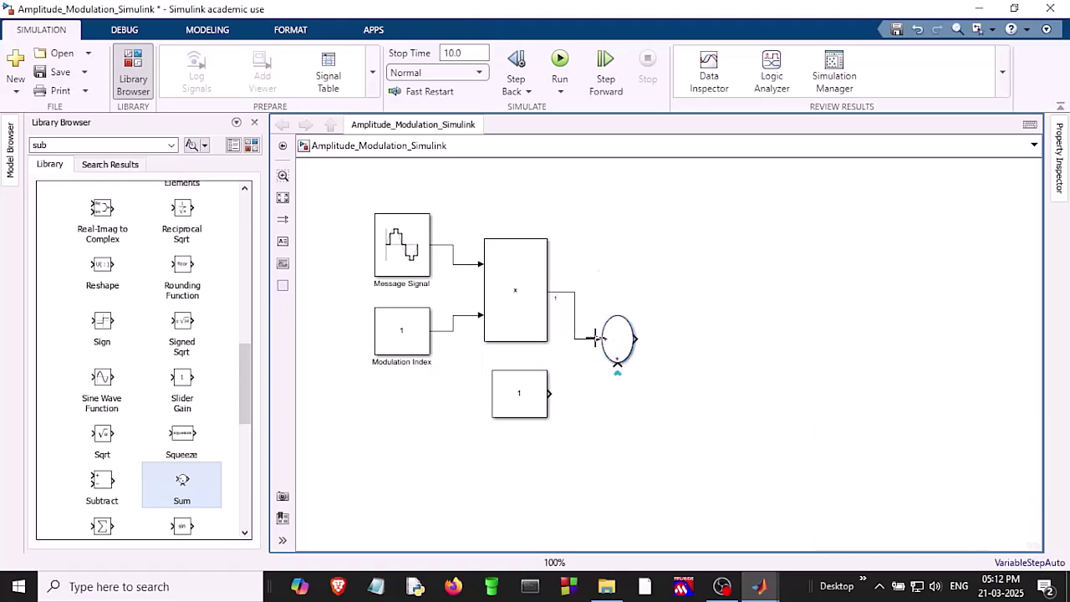
{"action": "left_click", "coordinate": [535, 391]}
{"action": "left_click", "coordinate": [550, 386]}
{"action": "left_click_drag", "start_coordinate": [571, 395], "coordinate": [621, 365]}
{"action": "left_click", "coordinate": [620, 342]}
{"action": "left_click", "coordinate": [669, 387]}
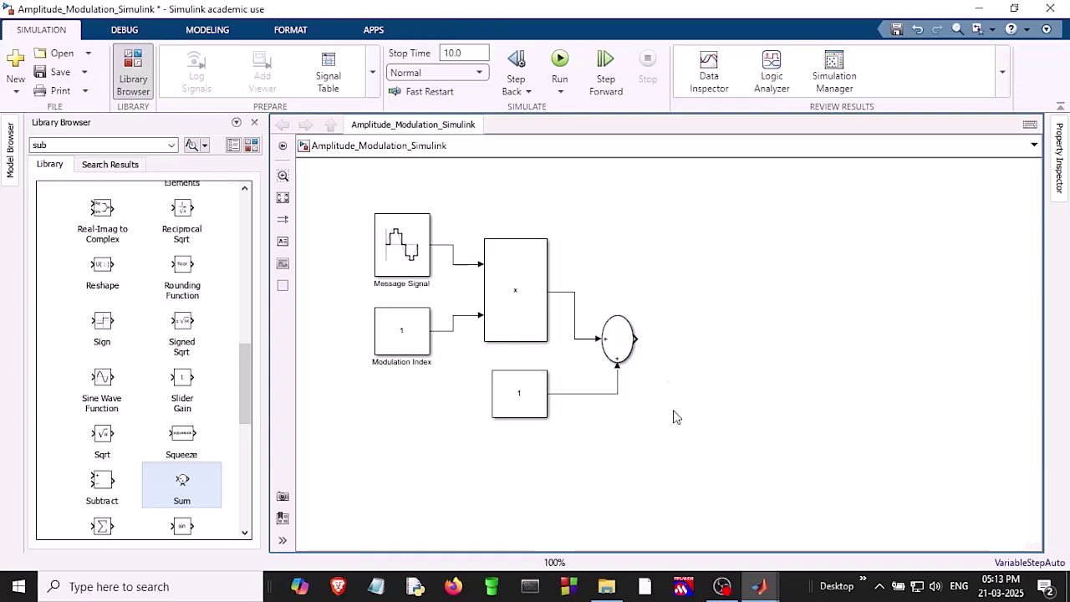
- Duplicate the Message Signal block and place the copy below the Modulation Index block
{"action": "left_click", "coordinate": [394, 242]}
{"action": "right_click", "coordinate": [394, 241]}
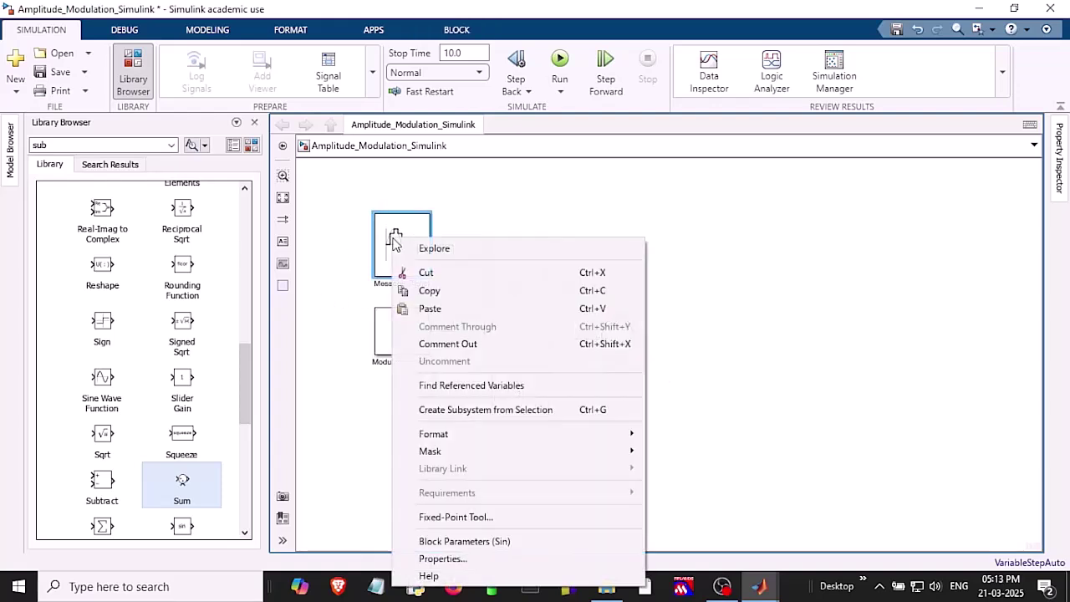
{"action": "left_click", "coordinate": [429, 291]}
{"action": "left_click", "coordinate": [422, 518]}
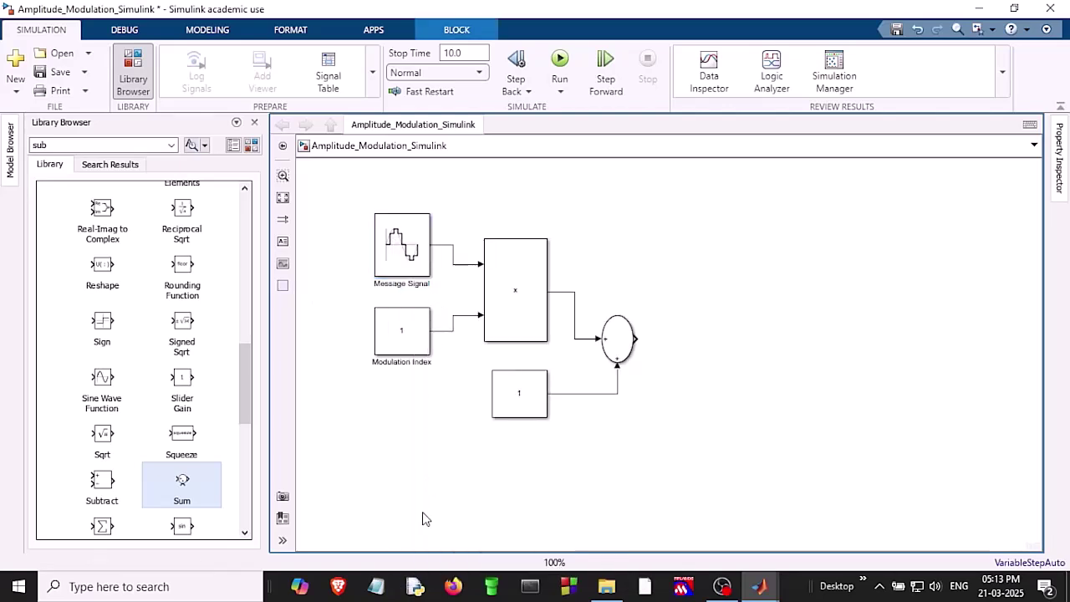
{"action": "right_click", "coordinate": [423, 518]}
{"action": "left_click", "coordinate": [497, 159]}
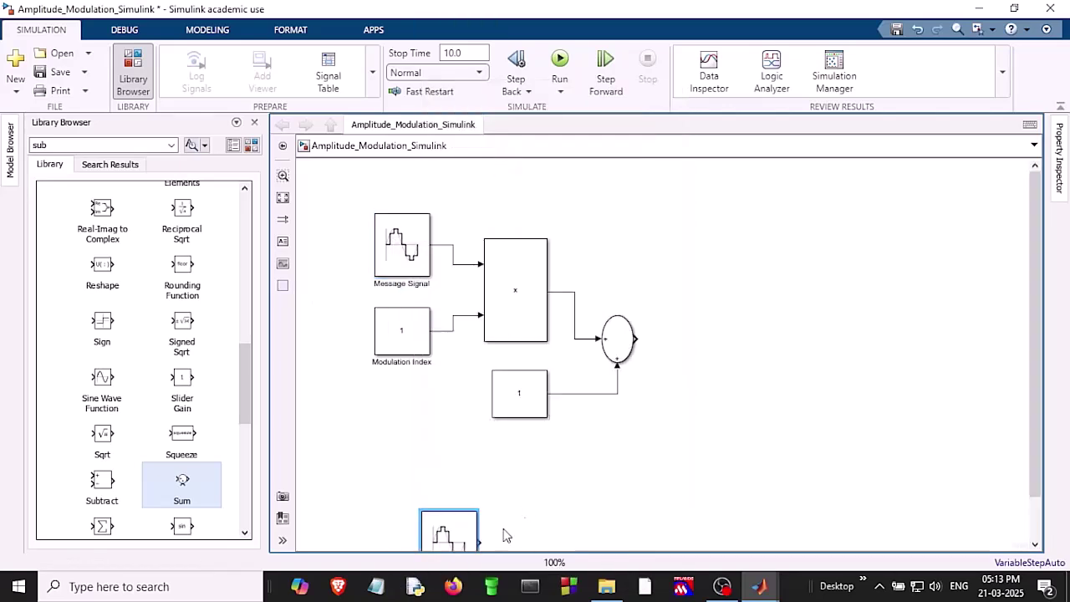
{"action": "left_click_drag", "start_coordinate": [466, 532], "coordinate": [419, 454]}
- Rename the copied Message Signal block as "Carrier Signal"
{"action": "mouse_move", "coordinate": [606, 586]}
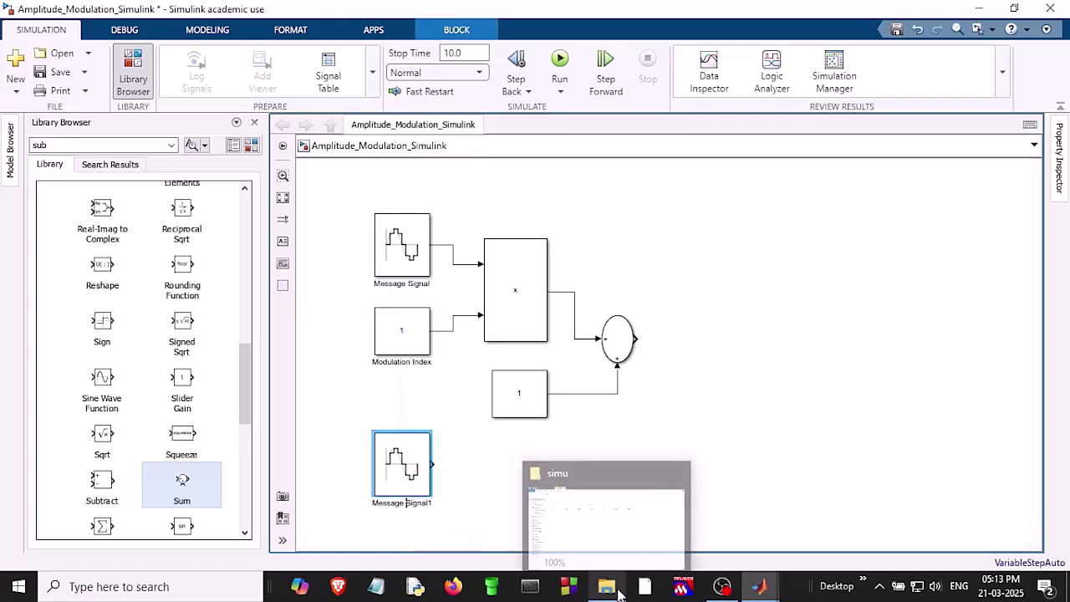
{"action": "key", "text": "BackSpace"}
{"action": "key", "text": "BackSpace"}
{"action": "key", "text": "BackSpace"}
{"action": "key", "text": "BackSpace"}
{"action": "key", "text": "BackSpace"}
{"action": "key", "text": "BackSpace"}
{"action": "key", "text": "BackSpace"}
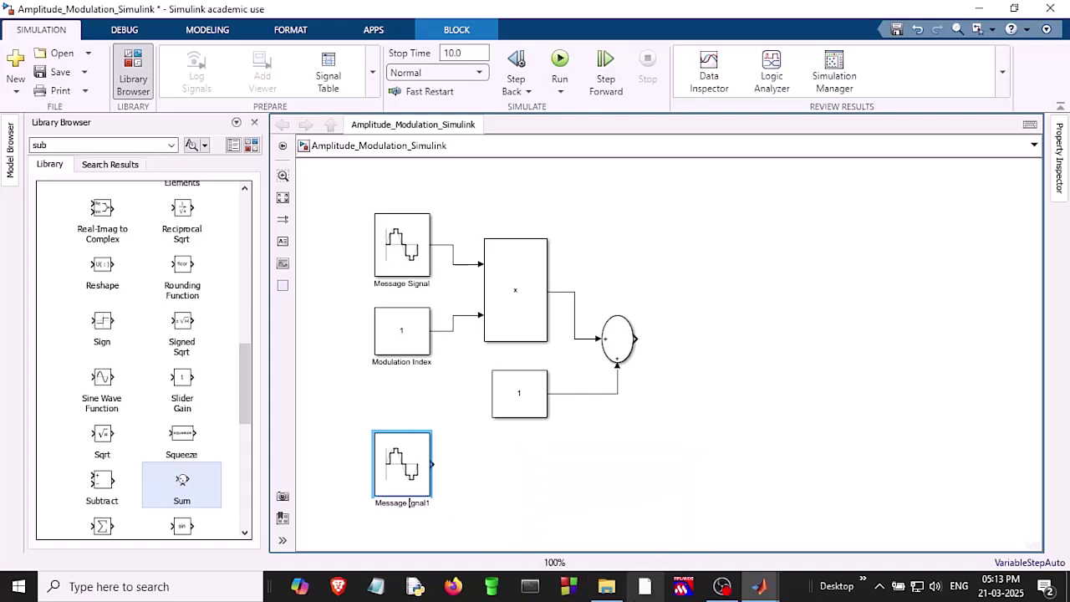
{"action": "key", "text": "BackSpace"}
{"action": "key", "text": "BackSpace"}
{"action": "key", "text": "BackSpace"}
{"action": "key", "text": "BackSpace"}
{"action": "key", "text": "BackSpace"}
{"action": "key", "text": "BackSpace"}
{"action": "key", "text": "BackSpace"}
{"action": "key", "text": "BackSpace"}
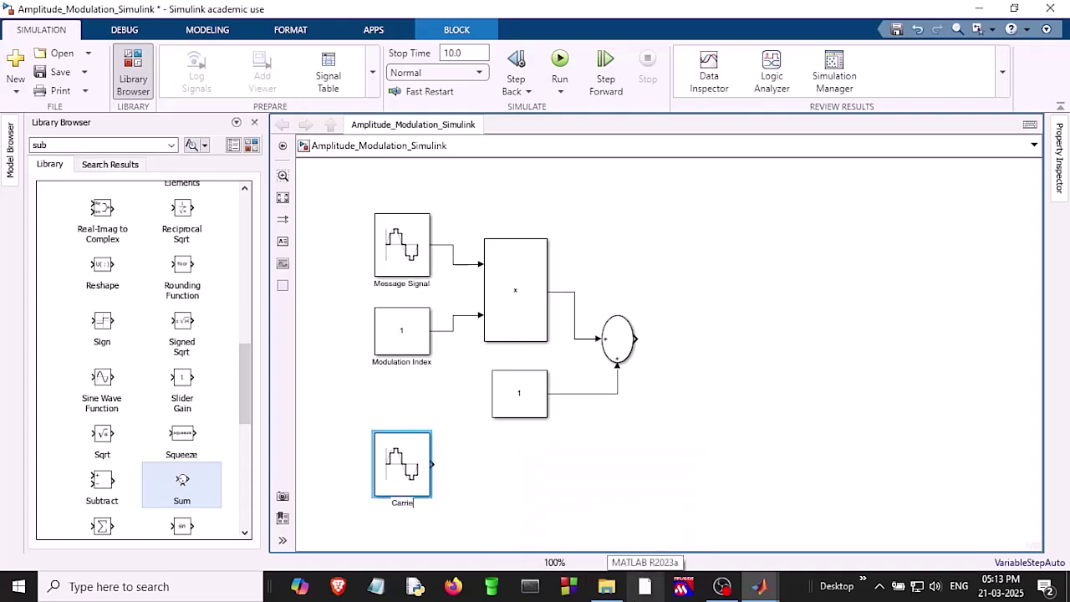
{"action": "type", "text": "Carrier Signal"}
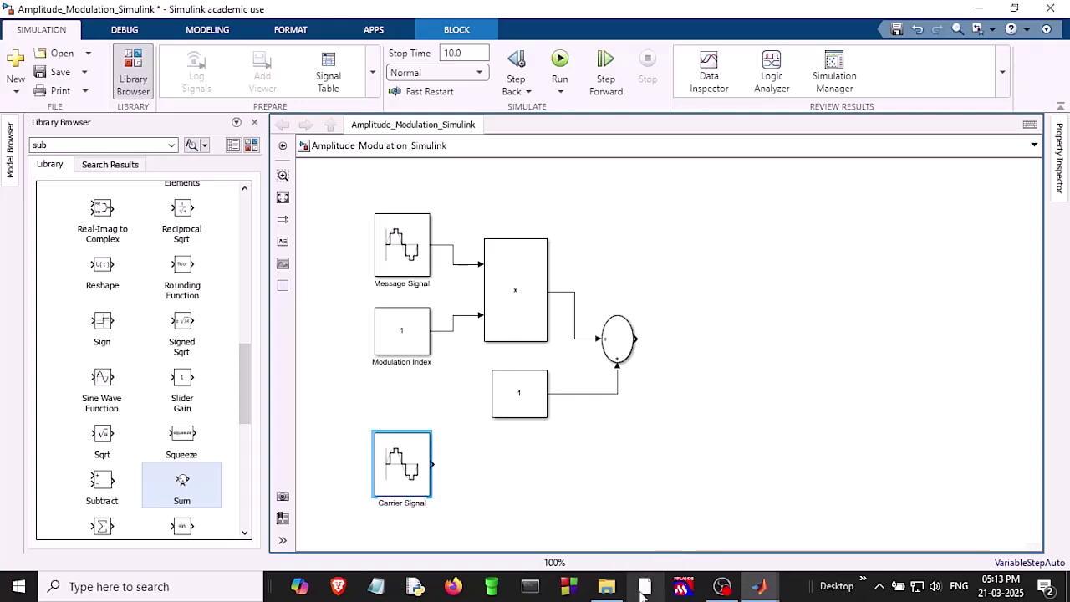
{"action": "left_click", "coordinate": [536, 489]}
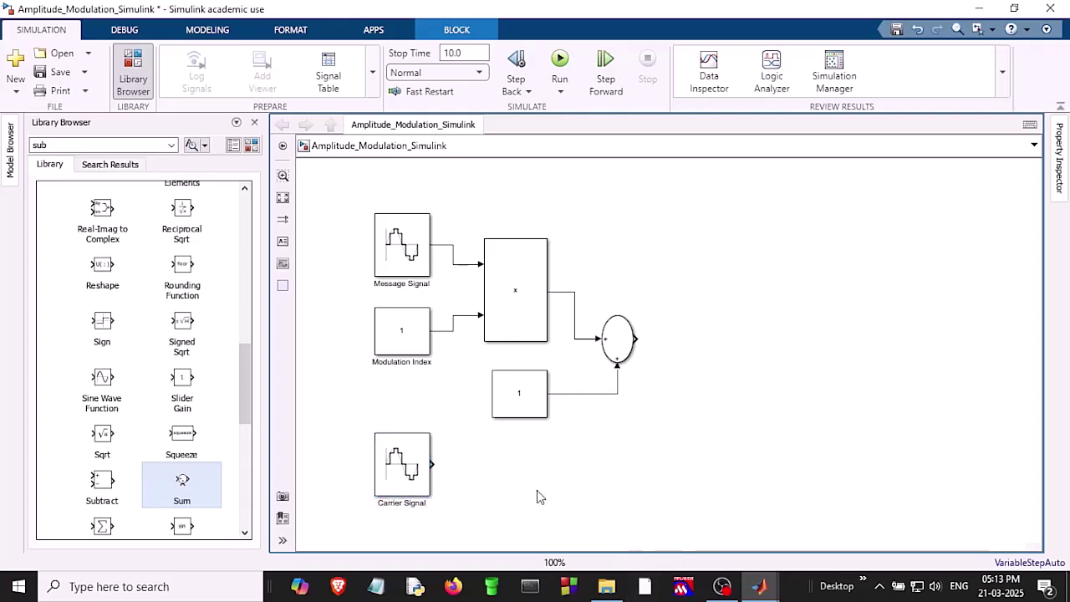
- Duplicate the Product block and place the copy to the lower right of the Sum block
{"action": "left_click", "coordinate": [520, 331]}
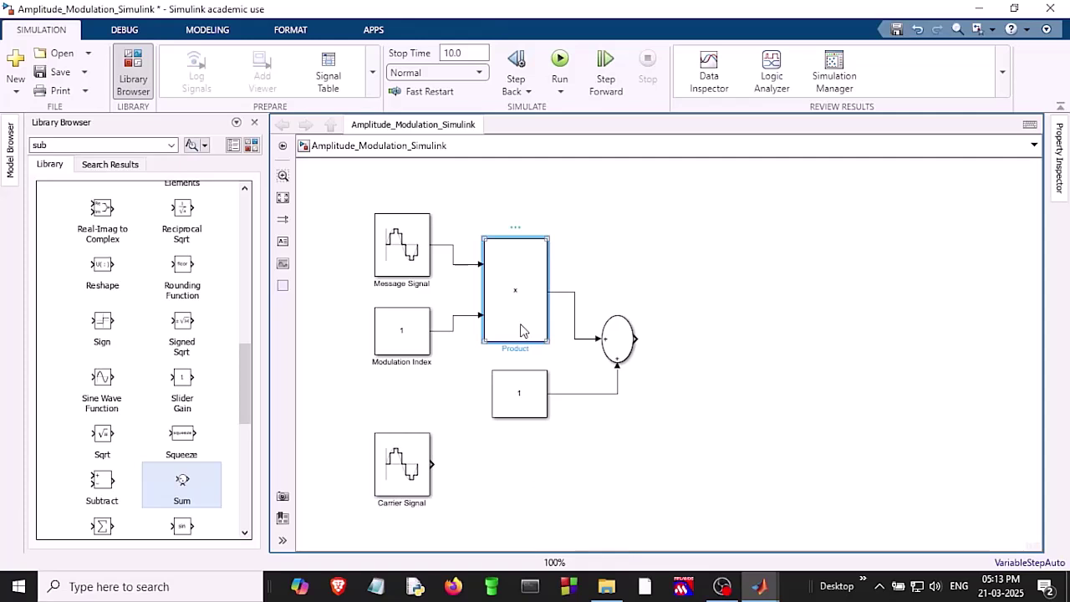
{"action": "right_click", "coordinate": [521, 330]}
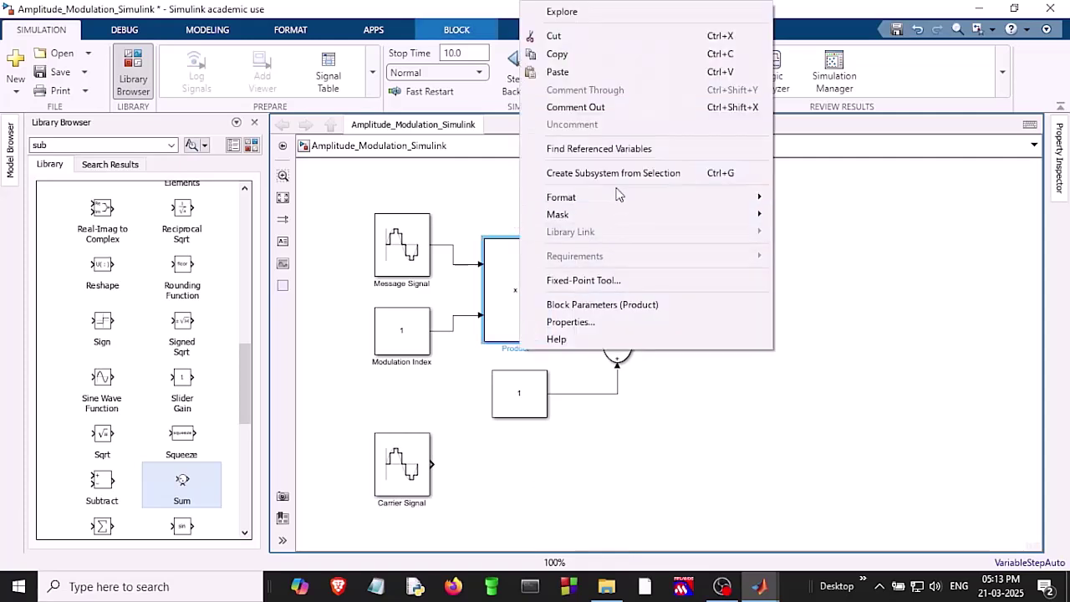
{"action": "left_click", "coordinate": [556, 53]}
{"action": "right_click", "coordinate": [681, 422]}
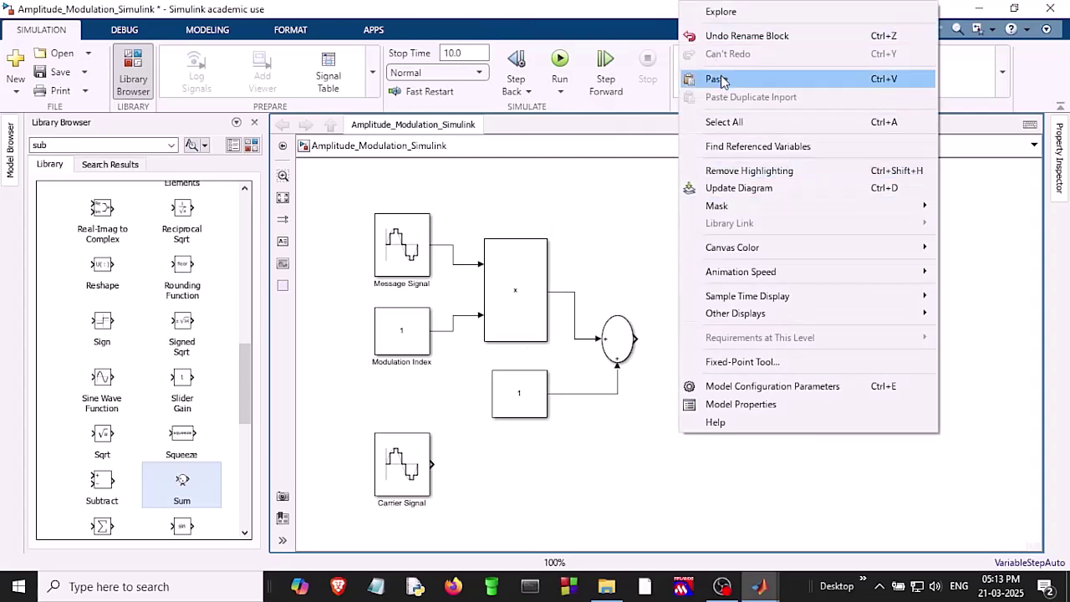
{"action": "left_click", "coordinate": [720, 79]}
{"action": "left_click_drag", "start_coordinate": [705, 506], "coordinate": [715, 461]}
- Connect the Carrier Signal output to the second Product block's lower input and the Sum output to its upper input
{"action": "left_click_drag", "start_coordinate": [432, 464], "coordinate": [684, 441]}
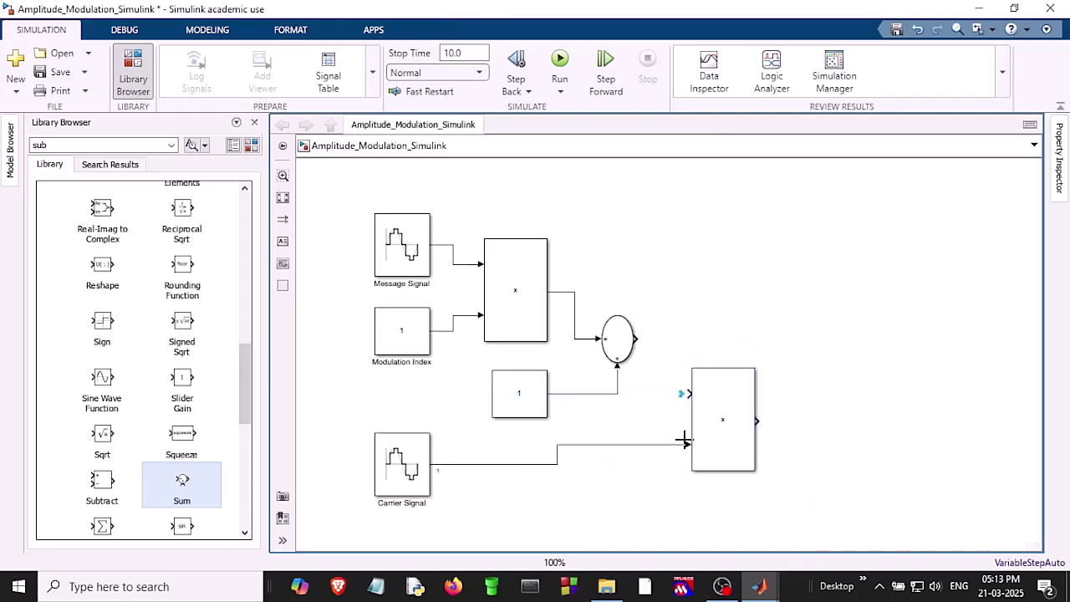
{"action": "left_click_drag", "start_coordinate": [636, 338], "coordinate": [684, 401]}
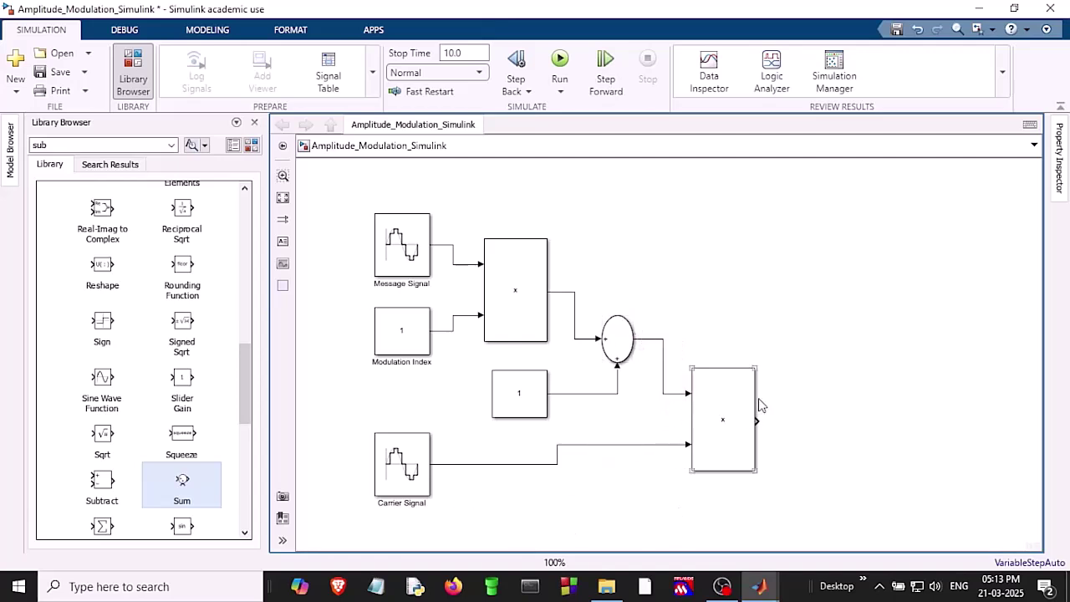
- Set the Carrier Signal block's frequency to 2 * pi * 10 rad/sec and apply it
{"action": "left_click", "coordinate": [410, 476]}
{"action": "double_click", "coordinate": [410, 476]}
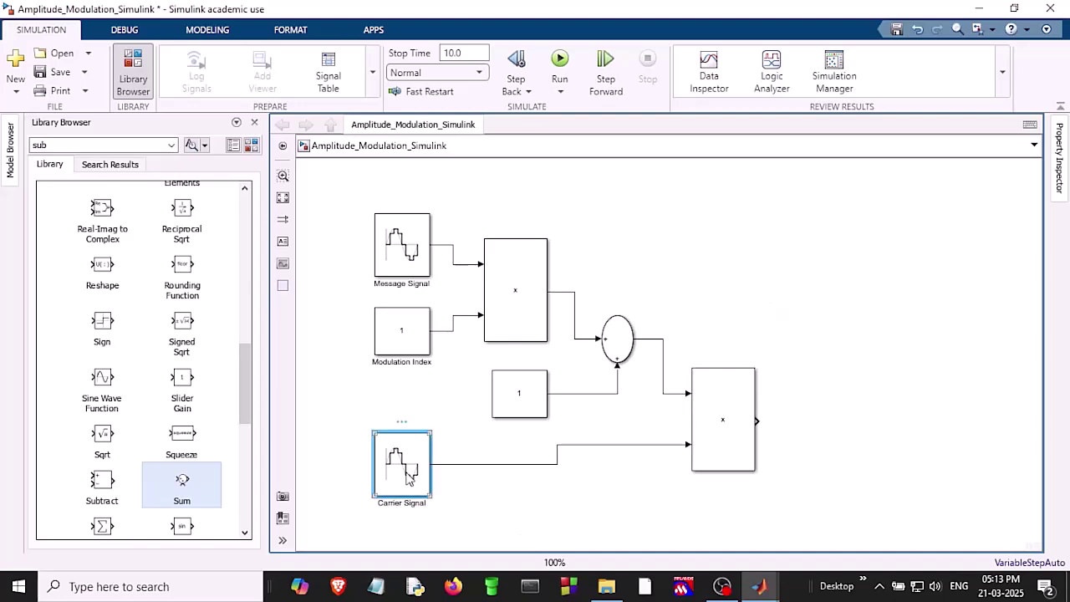
{"action": "scroll", "coordinate": [548, 476], "scroll_direction": "down", "scroll_amount": 3}
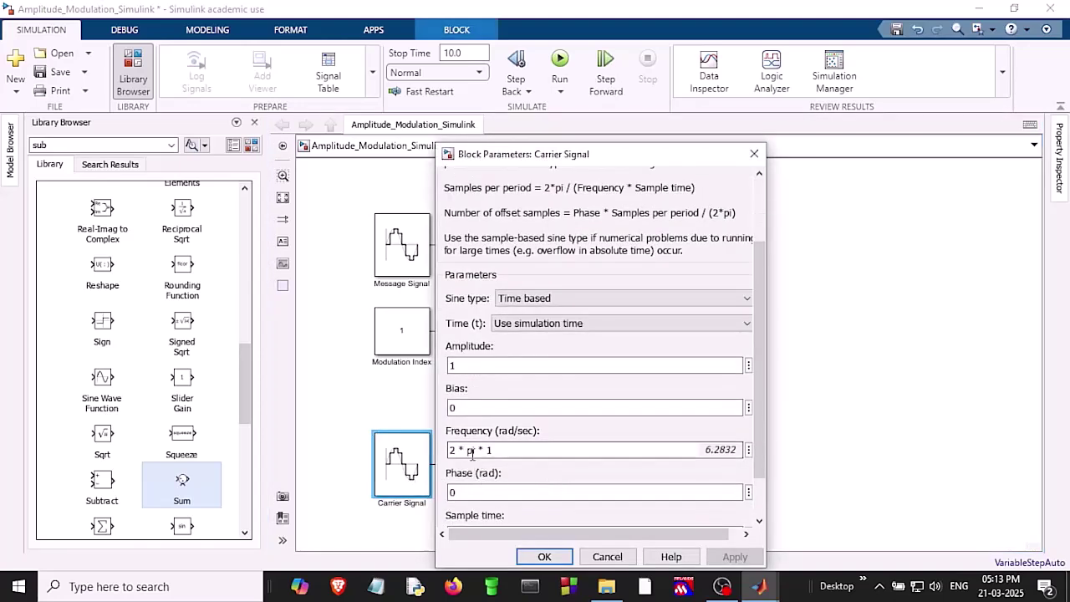
{"action": "triple_click", "coordinate": [509, 449]}
{"action": "key", "text": "End"}
{"action": "type", "text": "0"}
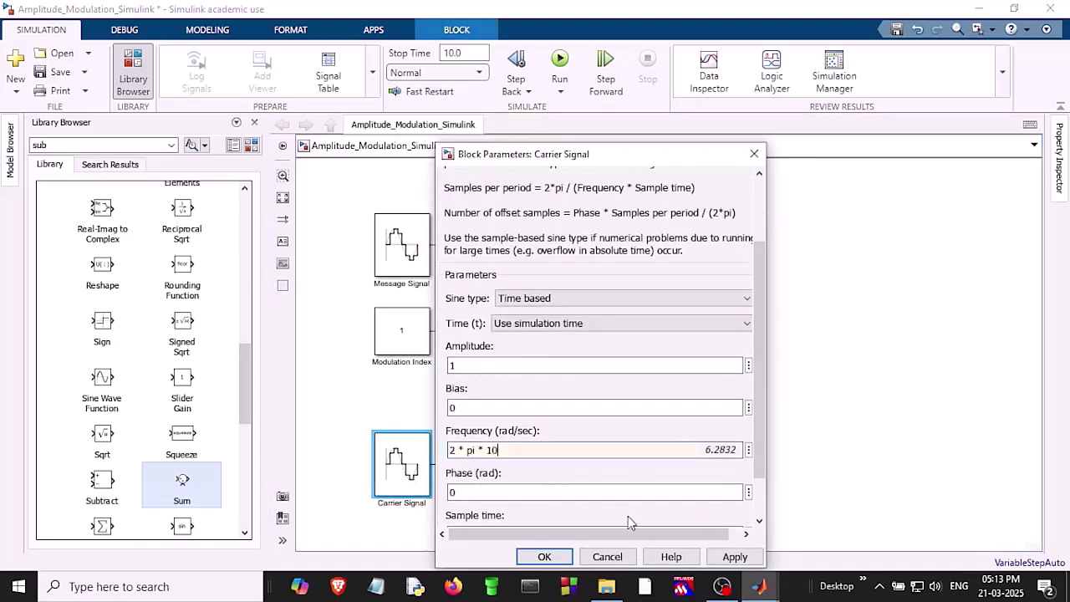
{"action": "scroll", "coordinate": [627, 516], "scroll_direction": "down", "scroll_amount": 1}
{"action": "left_click", "coordinate": [748, 561]}
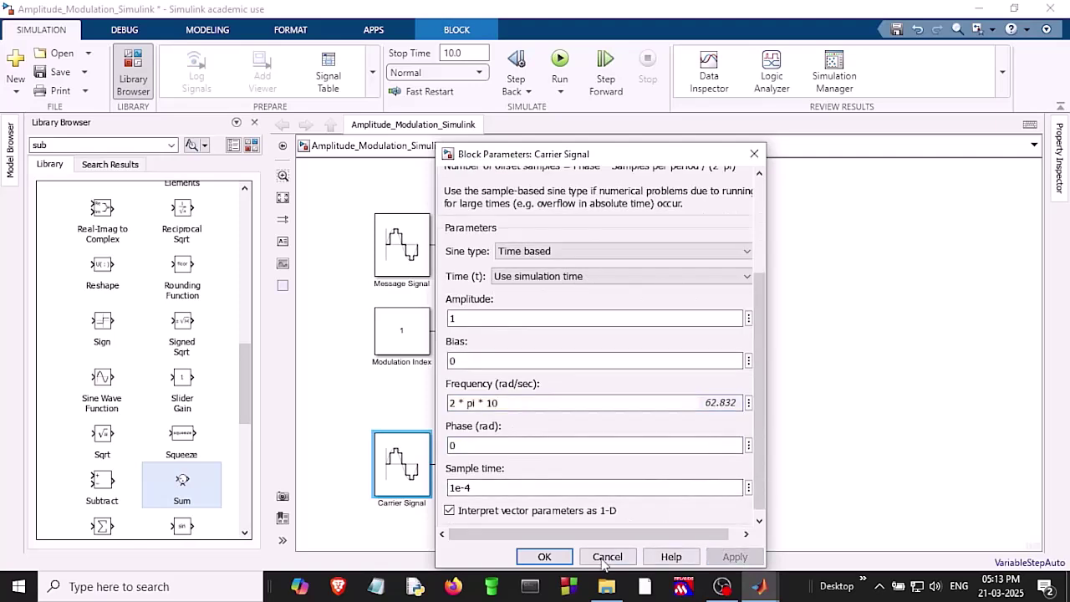
- Set the Carrier Signal block's amplitude to 5 and accept its parameters
{"action": "left_click", "coordinate": [458, 312]}
{"action": "type", "text": "5"}
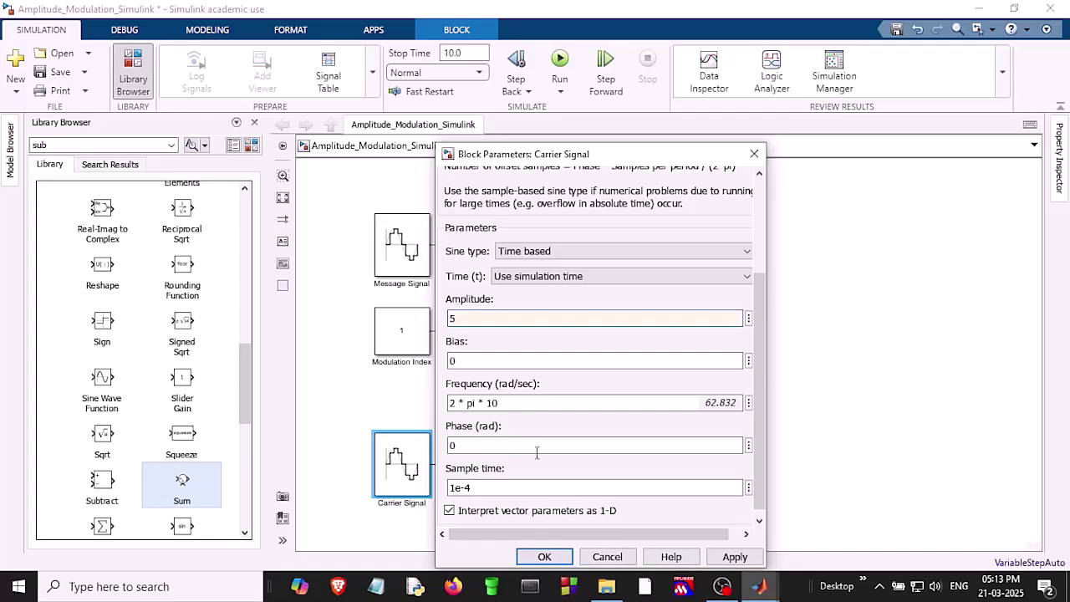
{"action": "left_click", "coordinate": [752, 561]}
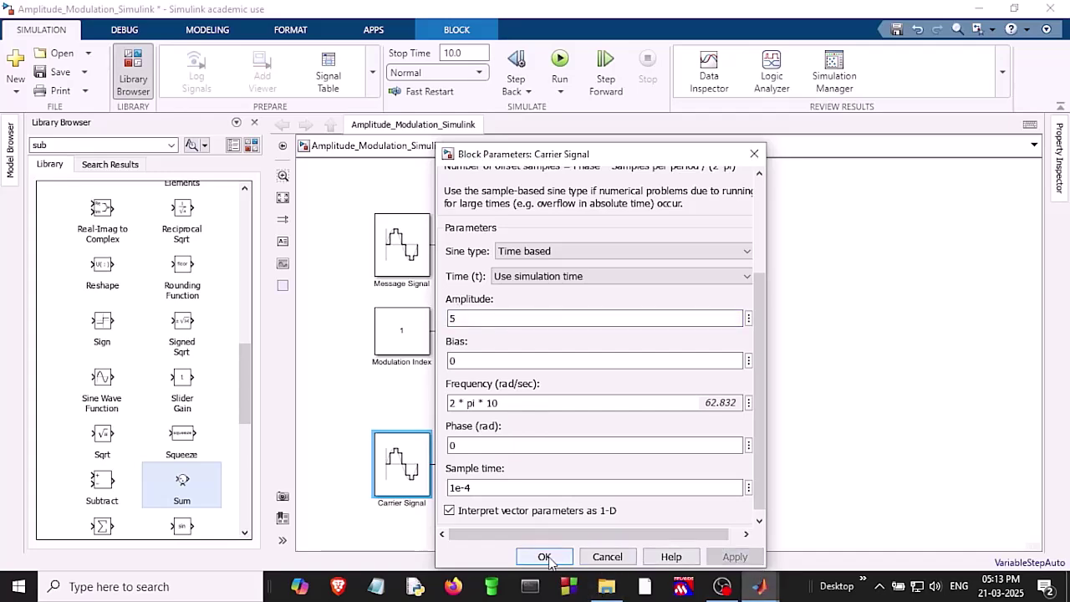
{"action": "left_click", "coordinate": [544, 557]}
- Set the Message Signal block's amplitude to 0.8
{"action": "double_click", "coordinate": [387, 243]}
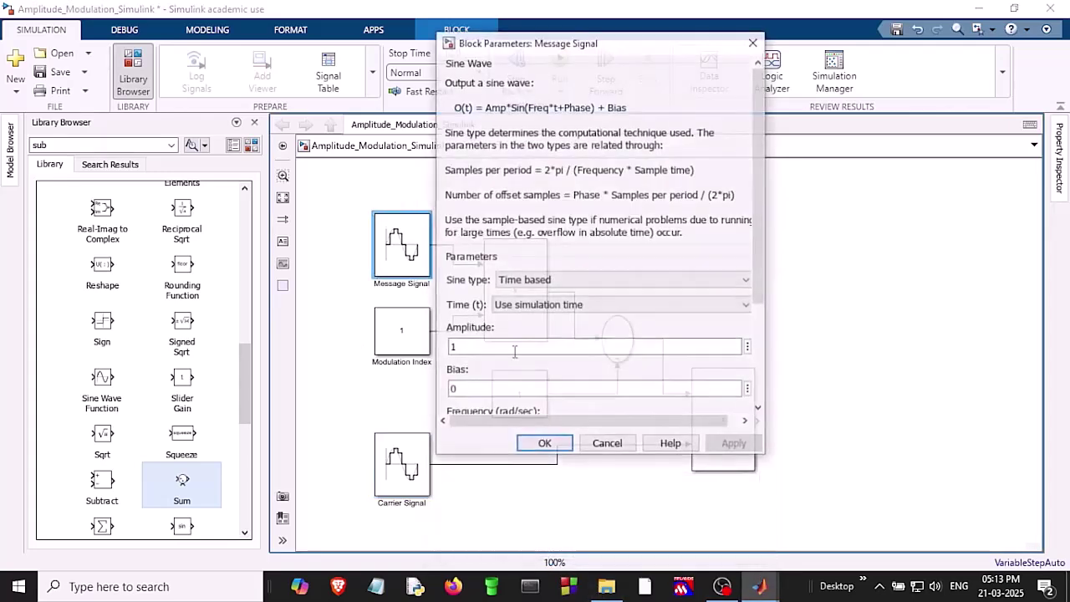
{"action": "type", "text": "0.8"}
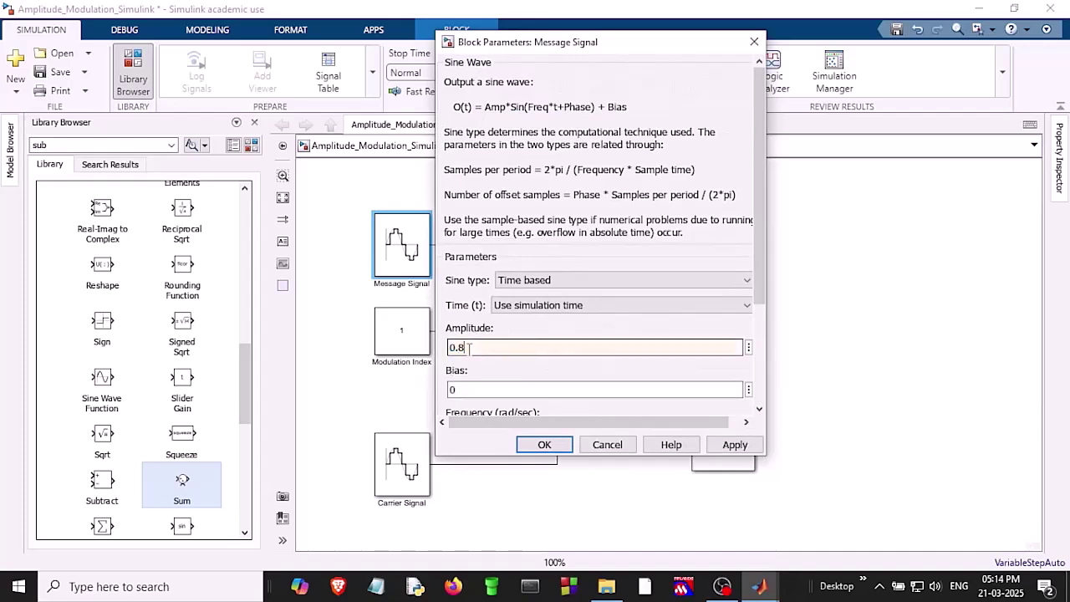
{"action": "key", "text": "Return"}
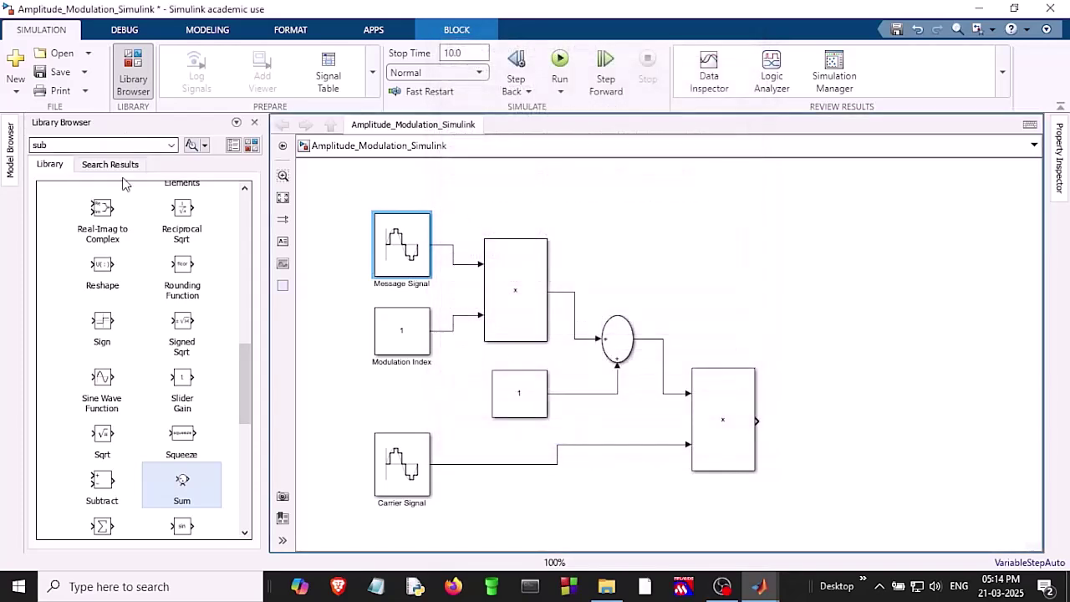
- Search the block library for "scope" and add a Scope block to the model, up and to the right of the first Product block
{"action": "left_click", "coordinate": [117, 145]}
{"action": "type", "text": "sc"}
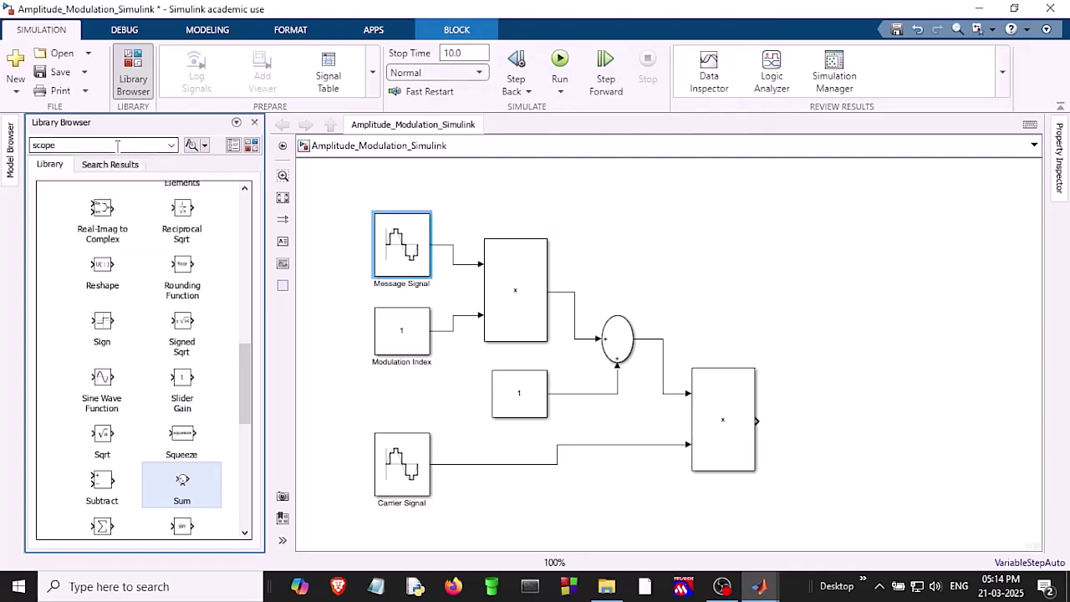
{"action": "type", "text": "ope"}
{"action": "key", "text": "Return"}
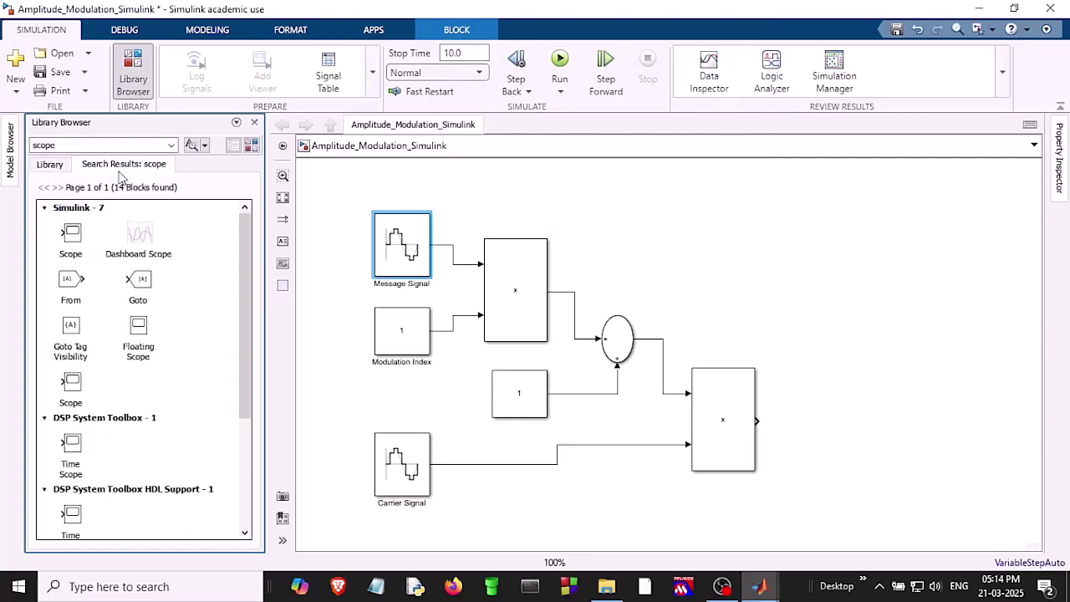
{"action": "left_click_drag", "start_coordinate": [79, 245], "coordinate": [618, 238]}
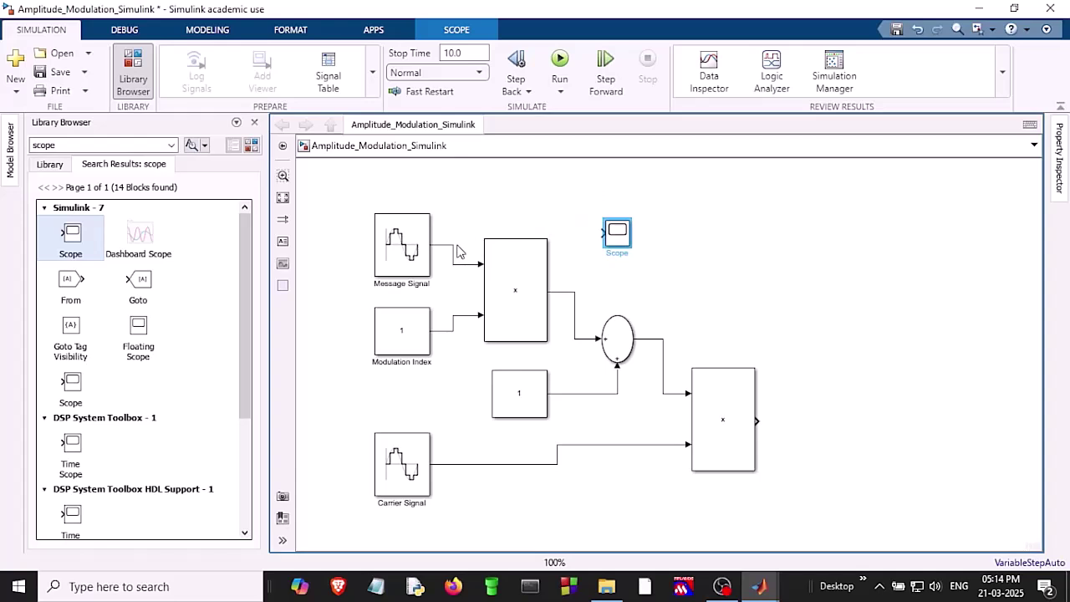
- Connect the Scope input to the Message Signal output line and move the Scope directly above the first Product block
{"action": "left_click_drag", "start_coordinate": [596, 233], "coordinate": [454, 247]}
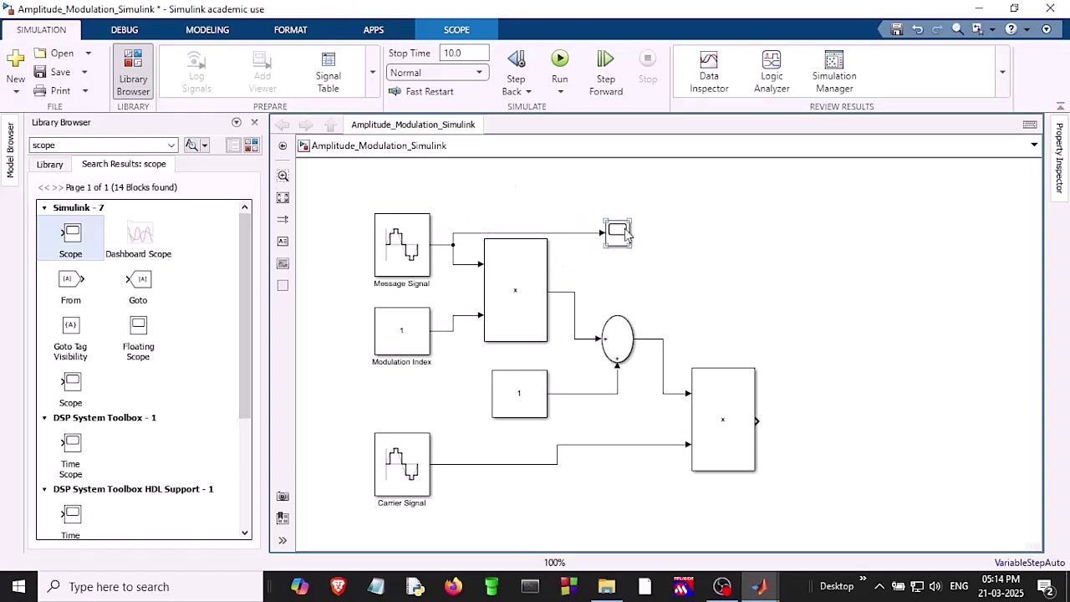
{"action": "left_click_drag", "start_coordinate": [621, 238], "coordinate": [505, 209]}
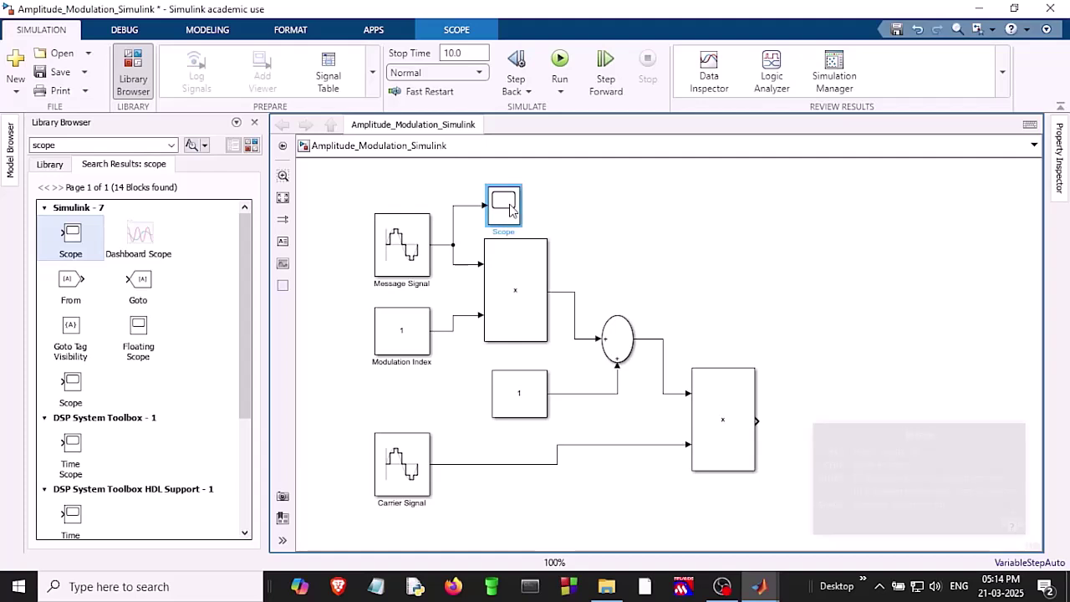
{"action": "left_click", "coordinate": [516, 519]}
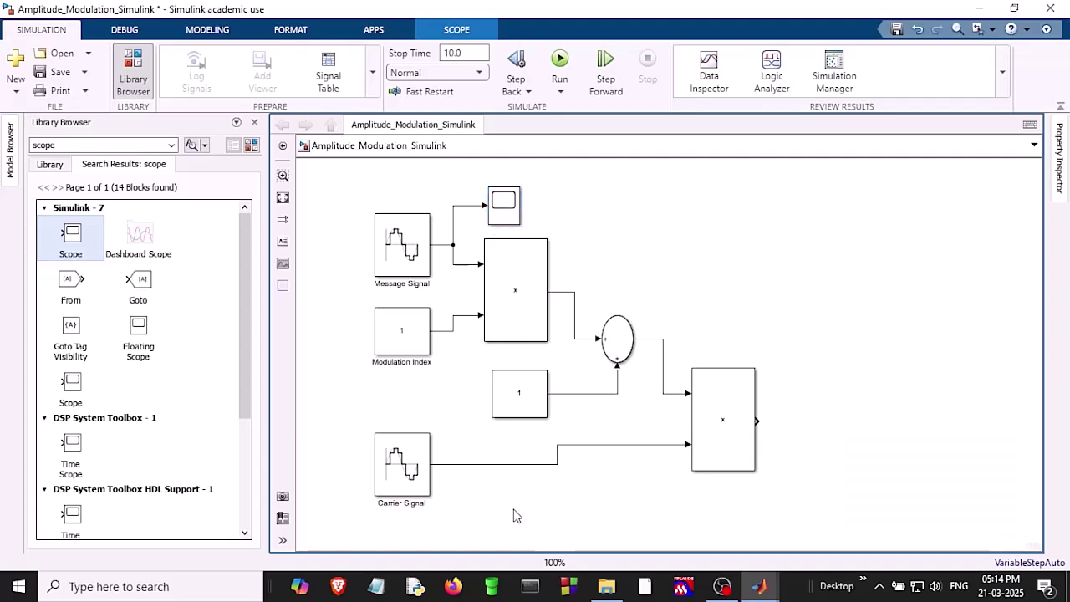
- Duplicate the Scope below the carrier line, connect the copy to the Carrier Signal output, and shift the line's bend to the branch point
{"action": "right_click", "coordinate": [501, 221]}
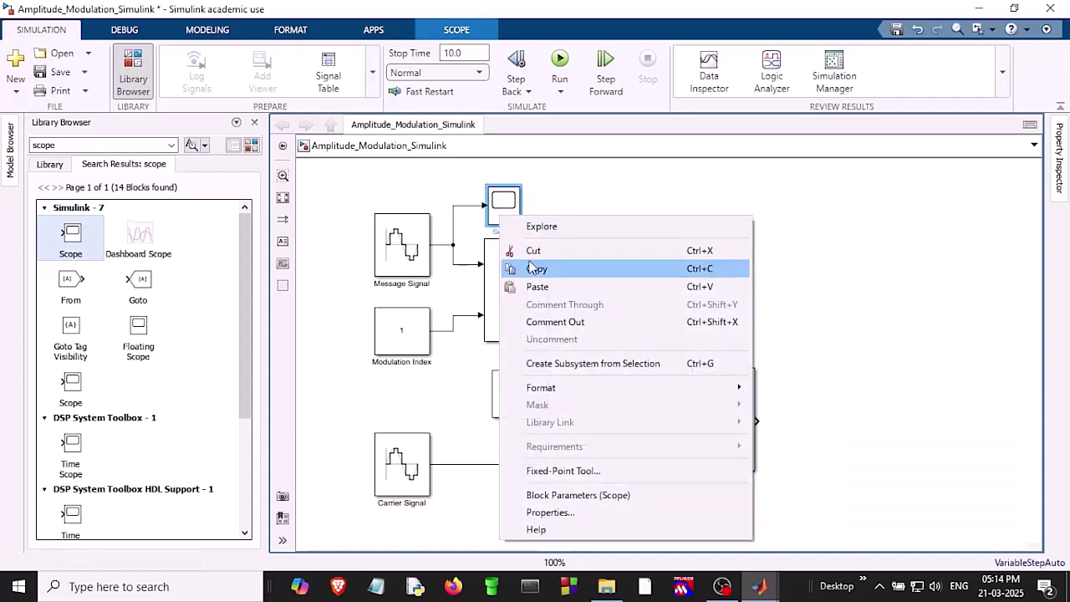
{"action": "left_click", "coordinate": [530, 270]}
{"action": "right_click", "coordinate": [521, 495]}
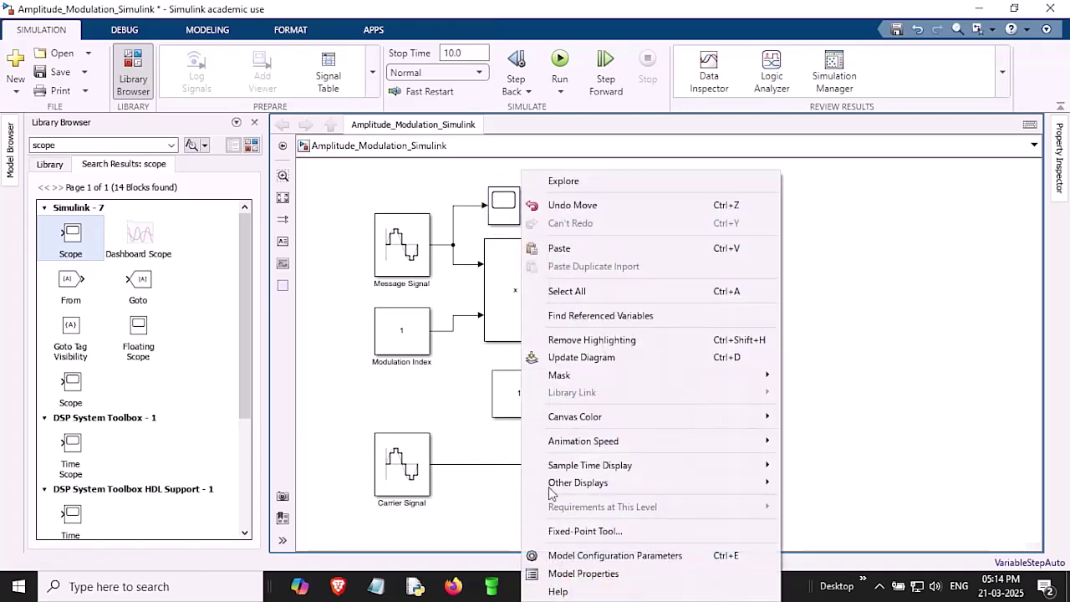
{"action": "left_click", "coordinate": [582, 251]}
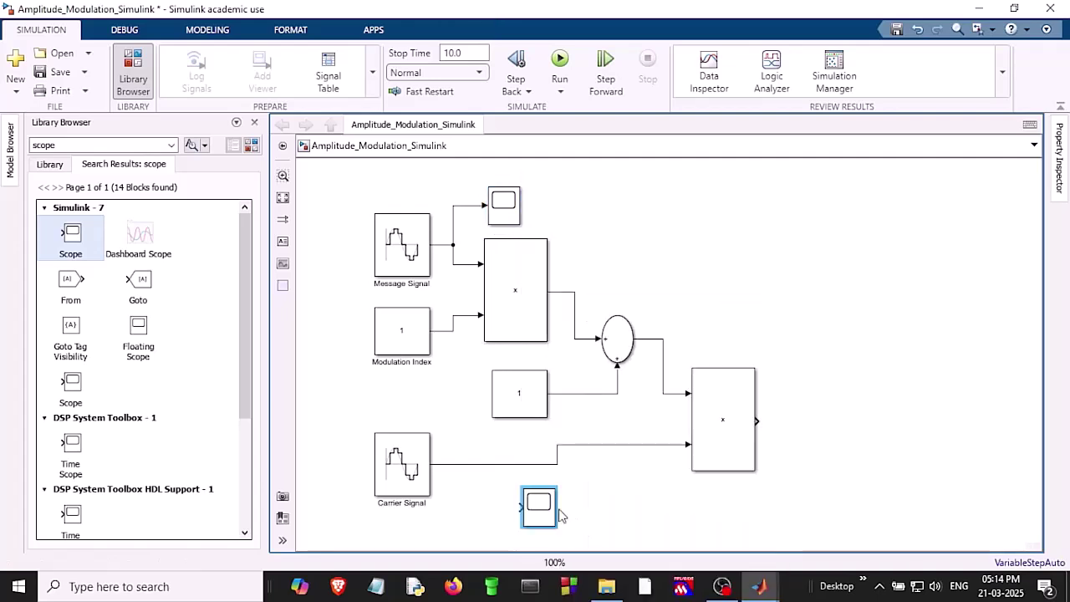
{"action": "left_click_drag", "start_coordinate": [519, 507], "coordinate": [487, 460]}
{"action": "left_click_drag", "start_coordinate": [560, 458], "coordinate": [493, 469]}
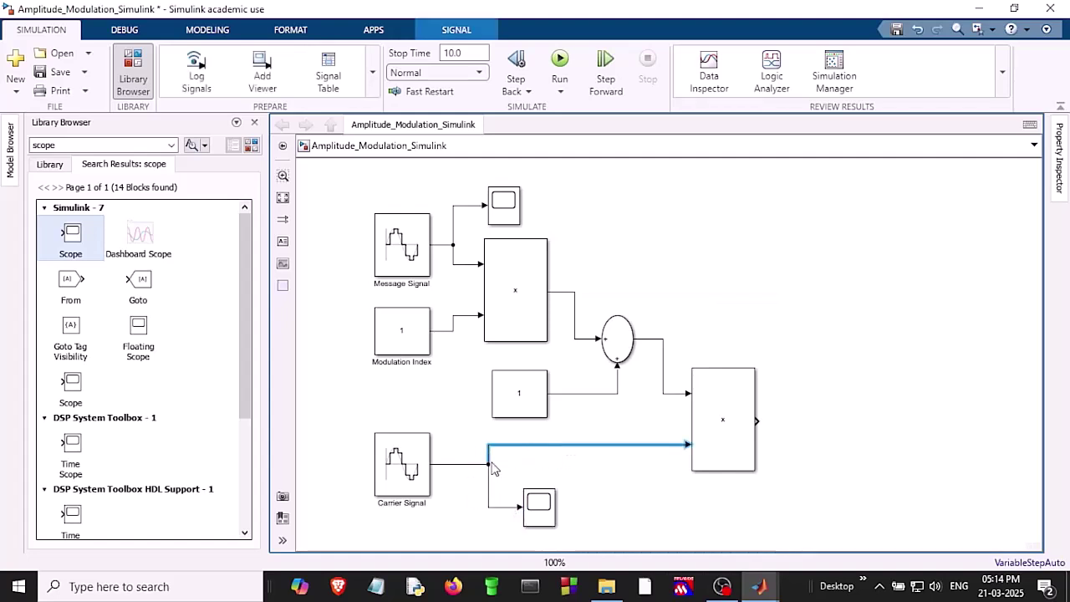
{"action": "left_click", "coordinate": [606, 514]}
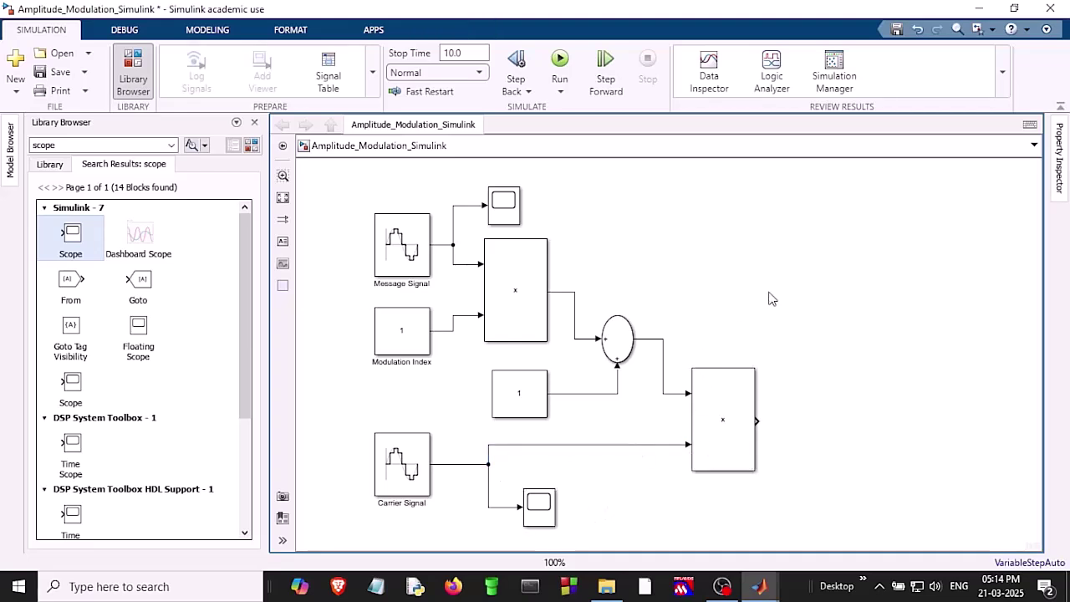
- Paste another Scope copy, connect it to the second Product block's output, and place it beside that output
{"action": "right_click", "coordinate": [779, 321]}
{"action": "left_click", "coordinate": [833, 242]}
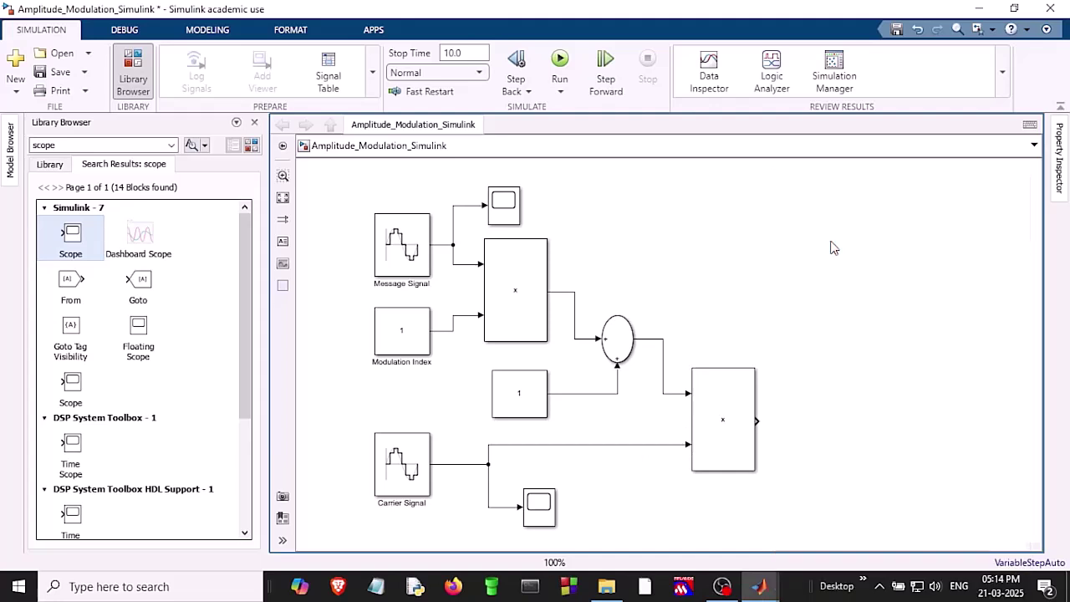
{"action": "left_click_drag", "start_coordinate": [810, 337], "coordinate": [802, 305]}
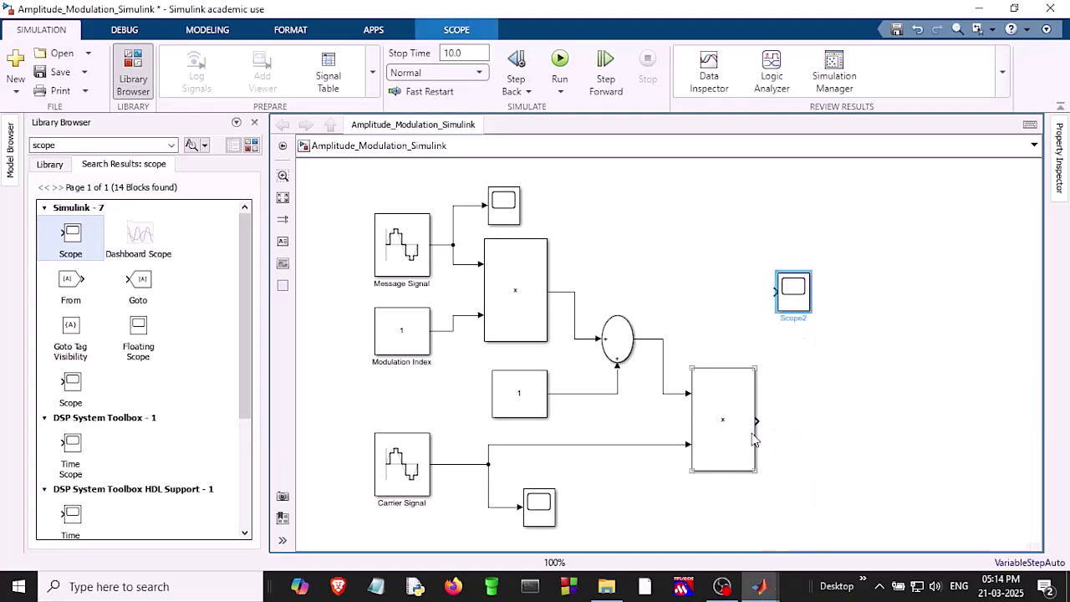
{"action": "left_click_drag", "start_coordinate": [759, 419], "coordinate": [767, 295]}
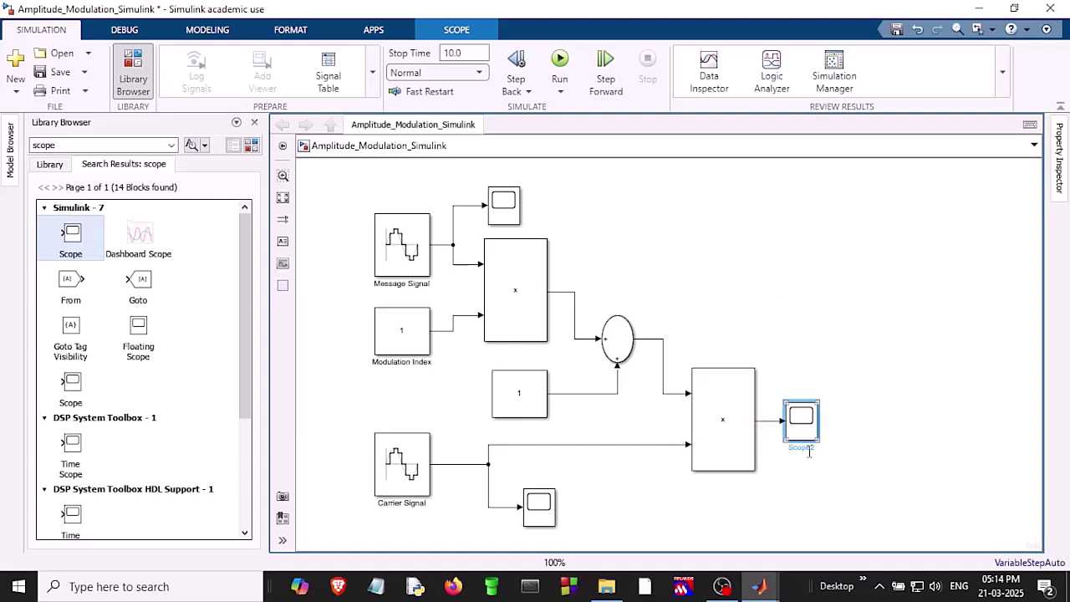
- Rename the Scope at the second Product block's output as "Modulated Signal"
{"action": "left_click", "coordinate": [807, 449]}
{"action": "type", "text": "Modulated Signal"}
{"action": "left_click", "coordinate": [493, 198]}
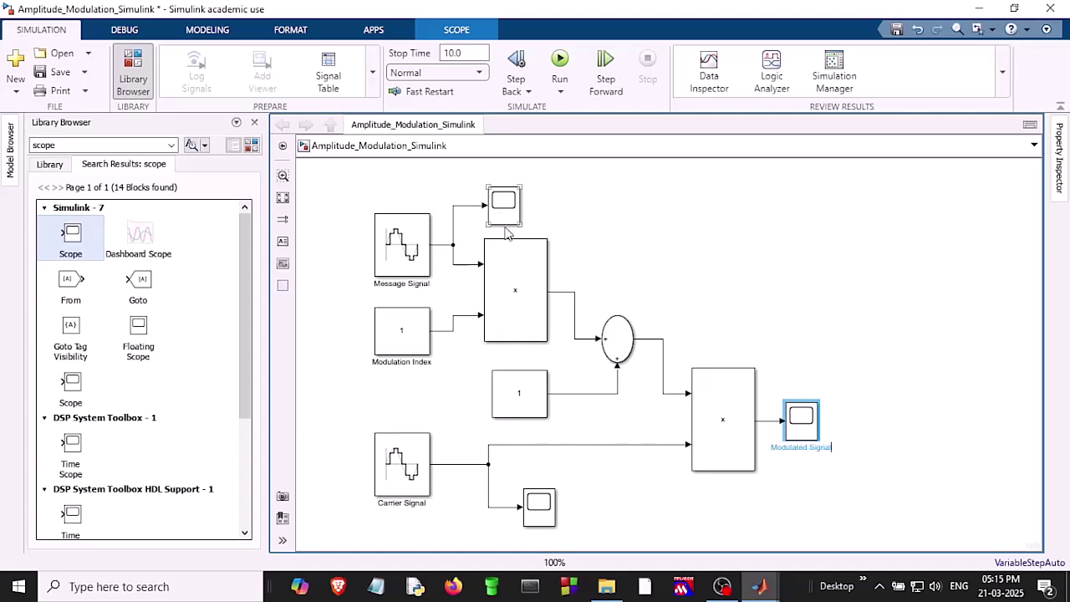
- Rename the Scope on the message line as "Information Signal" and the Scope on the carrier line as "Carr. Signal"
{"action": "left_click", "coordinate": [502, 198]}
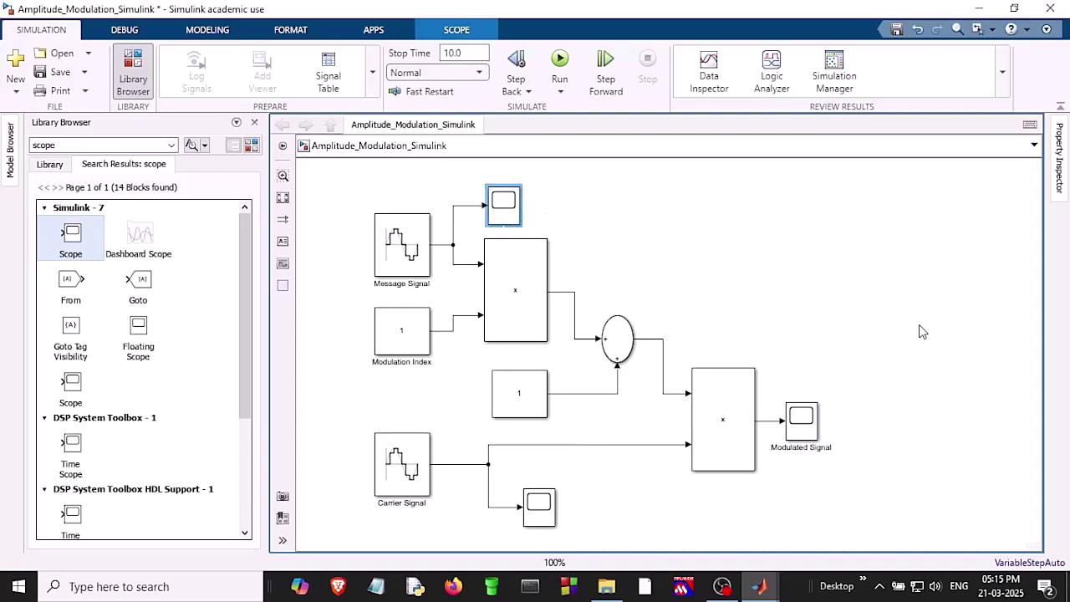
{"action": "type", "text": "Information Signal"}
{"action": "left_click", "coordinate": [613, 516]}
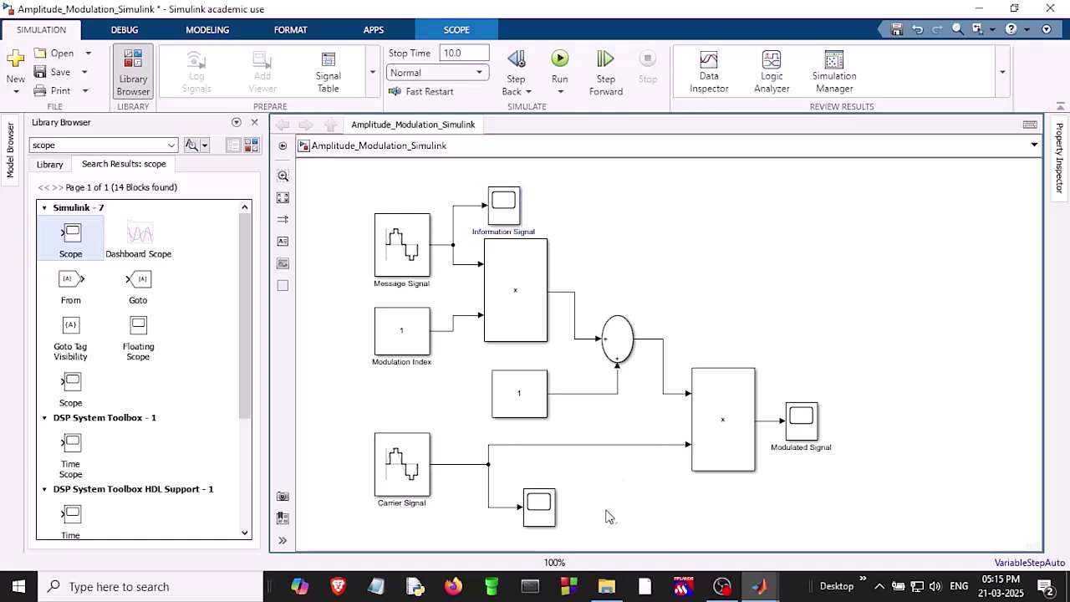
{"action": "left_click", "coordinate": [547, 533]}
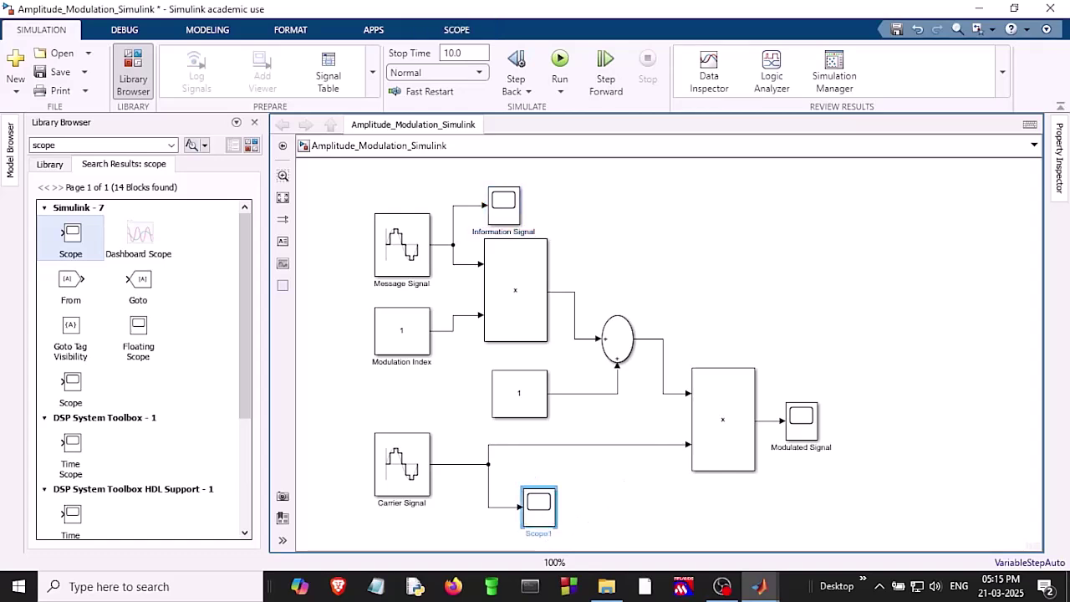
{"action": "type", "text": "Carr. Signal"}
- Auto-arrange the model's block layout and run the simulation
{"action": "left_click", "coordinate": [284, 31]}
{"action": "left_click", "coordinate": [125, 68]}
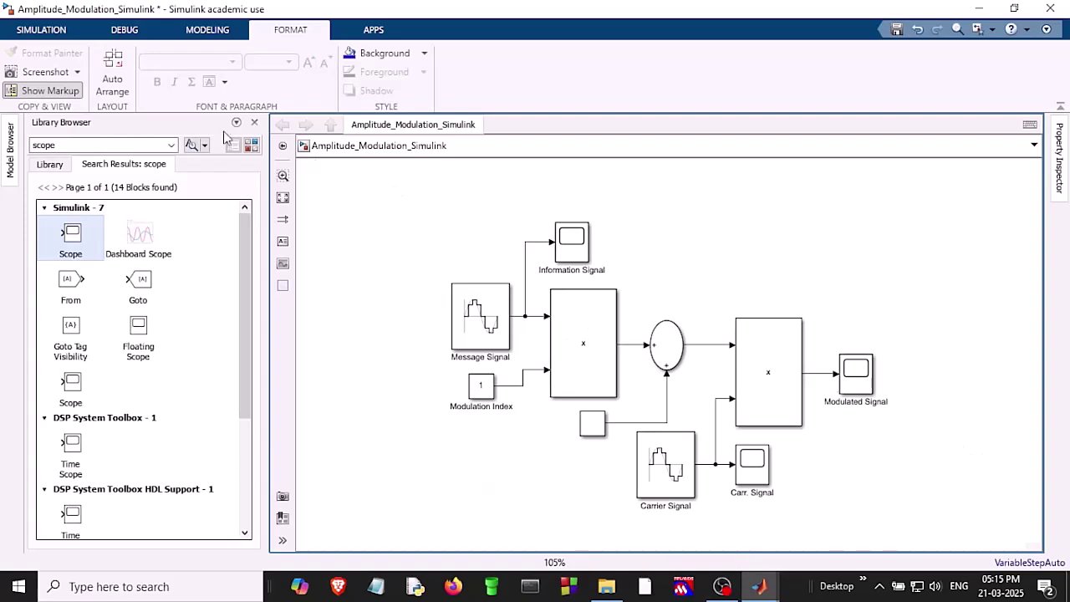
{"action": "left_click", "coordinate": [48, 35]}
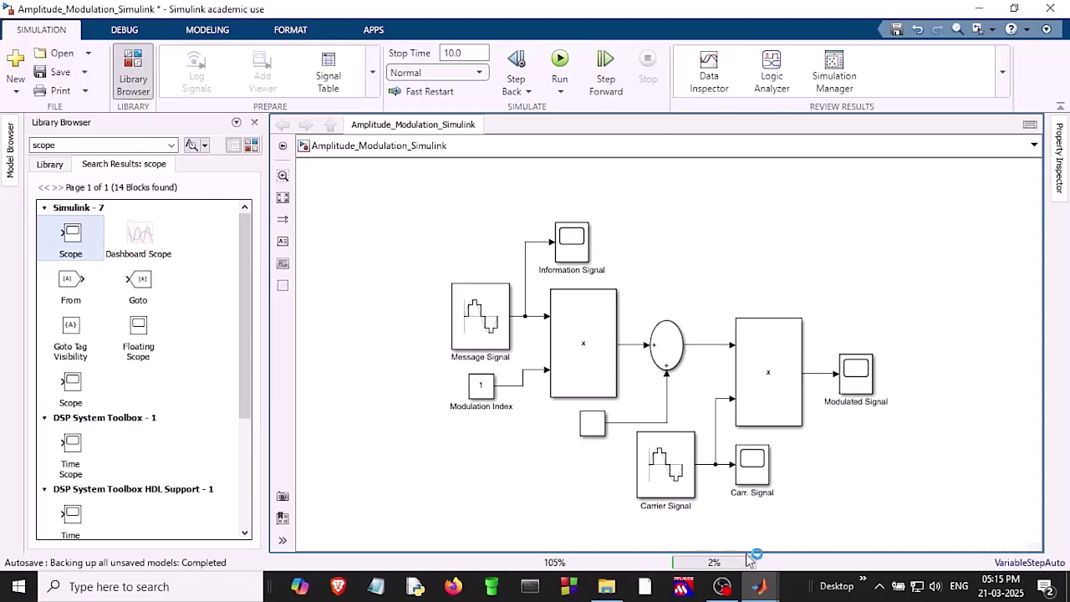
{"action": "key", "text": "ctrl+t"}
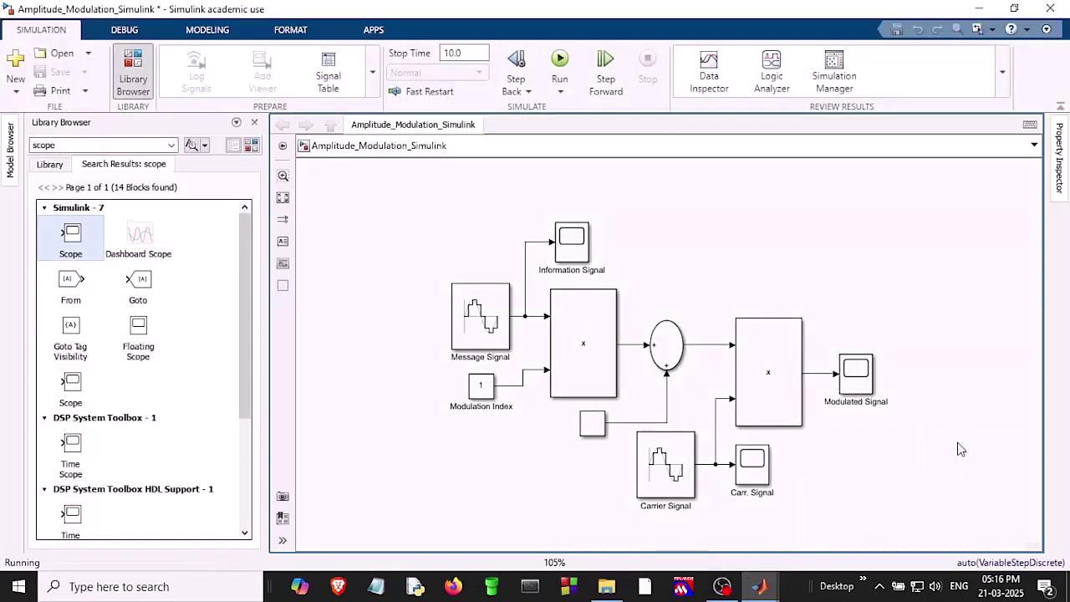
- Open the Information Signal scope, then move and shrink its window so the model's blocks are not covered
{"action": "left_click", "coordinate": [567, 238]}
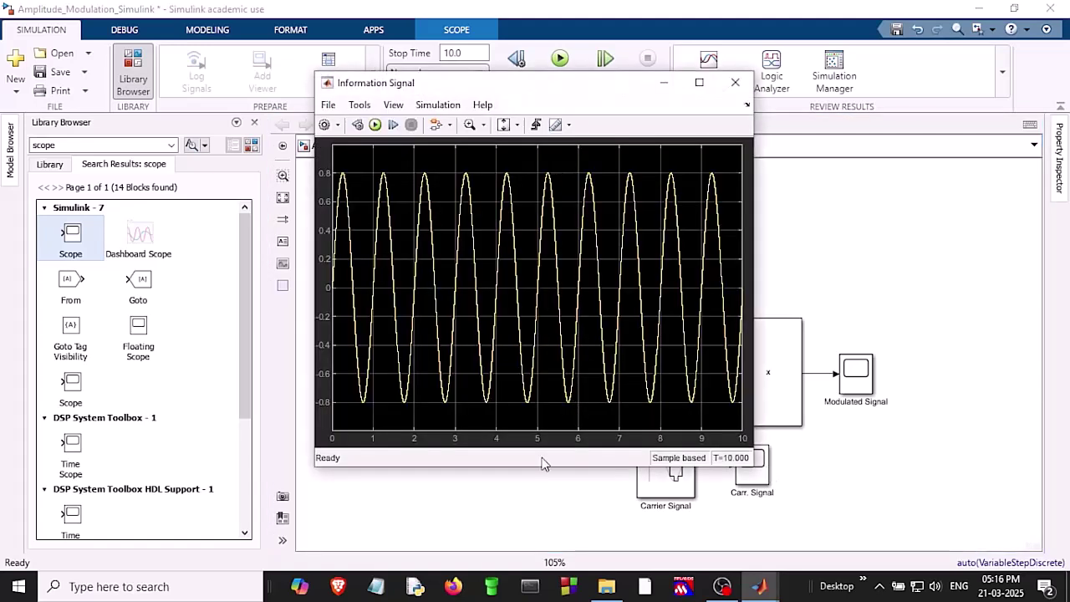
{"action": "left_click", "coordinate": [698, 83]}
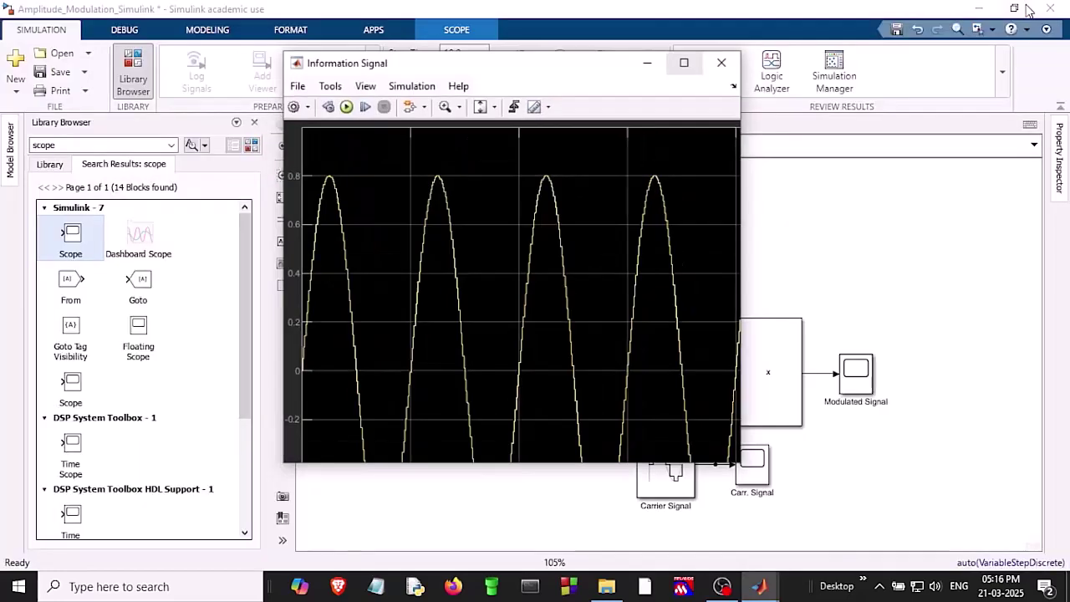
{"action": "left_click", "coordinate": [1014, 8]}
{"action": "left_click_drag", "start_coordinate": [582, 89], "coordinate": [268, 32]}
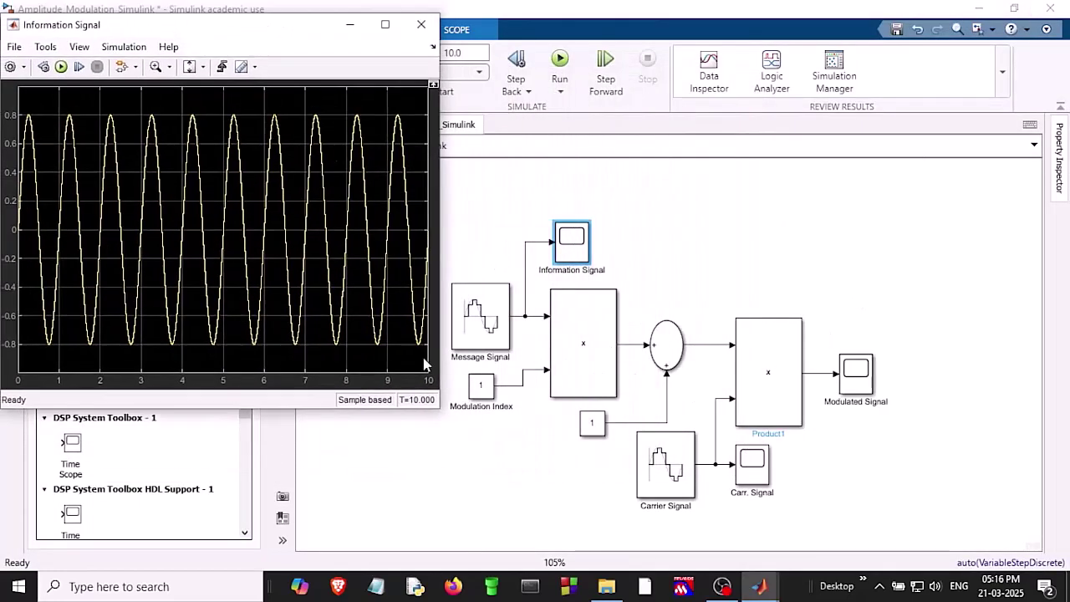
{"action": "left_click_drag", "start_coordinate": [437, 406], "coordinate": [350, 258]}
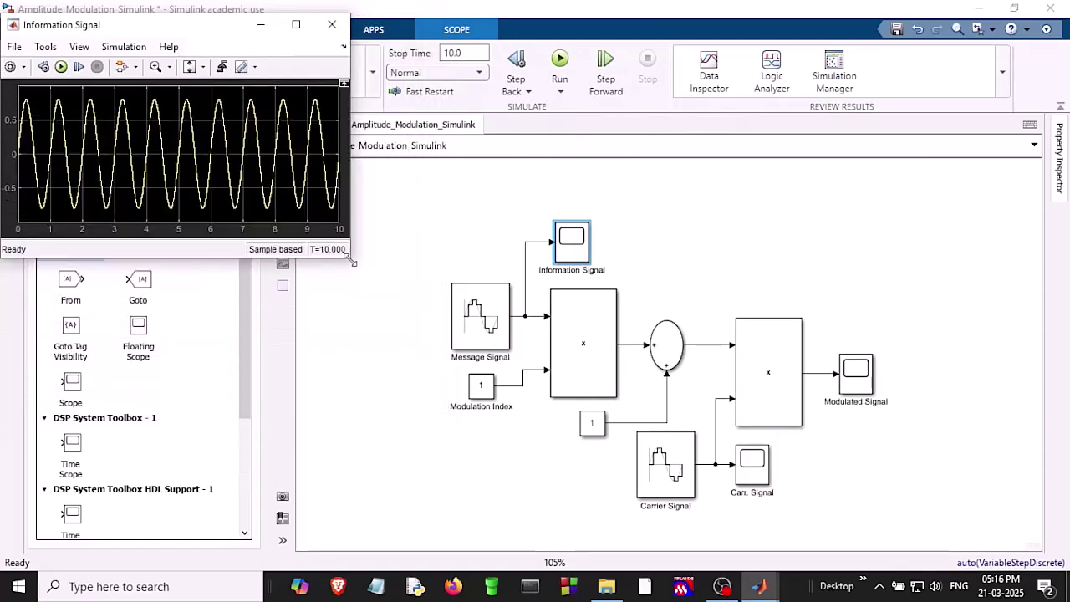
- Examine the Carr. Signal scope's waveform at full-screen size, and restore its window and move it aside
{"action": "left_click", "coordinate": [762, 482]}
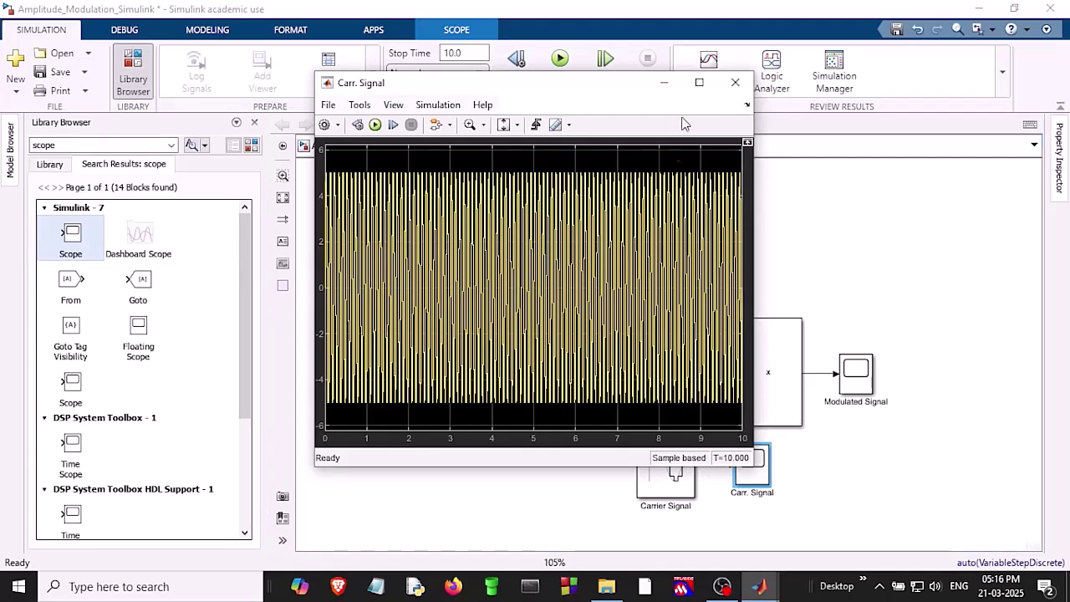
{"action": "left_click", "coordinate": [698, 82]}
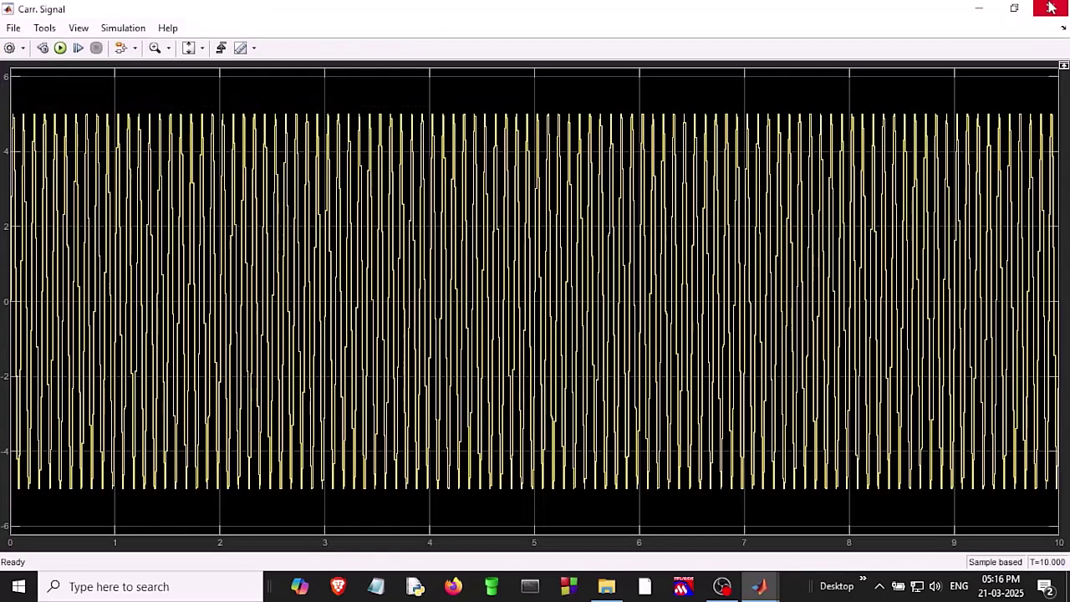
{"action": "left_click", "coordinate": [1014, 8]}
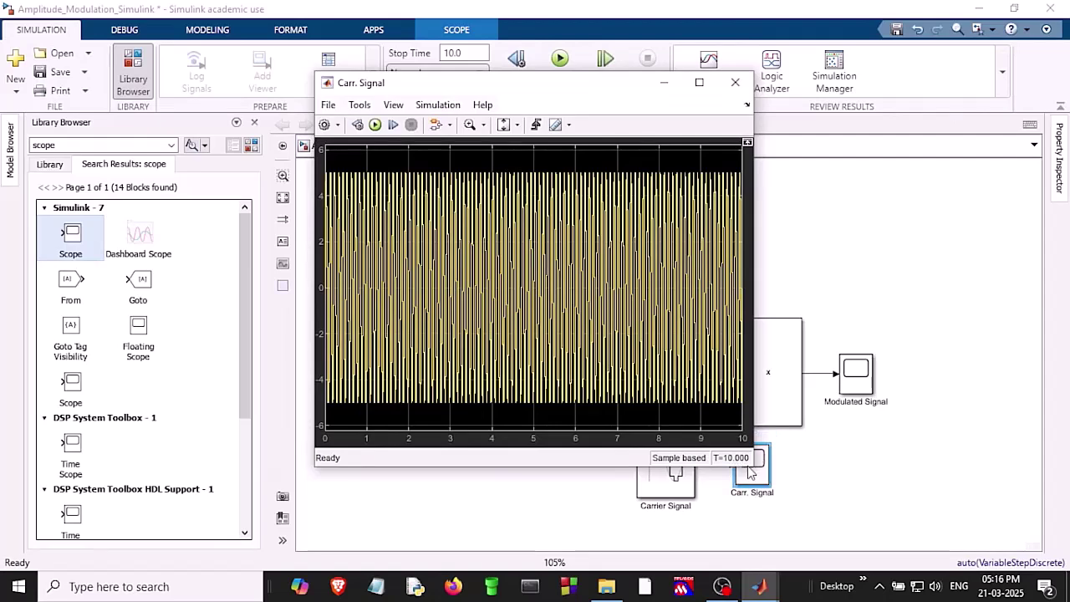
{"action": "left_click_drag", "start_coordinate": [615, 87], "coordinate": [560, 84]}
- Examine the Modulated Signal scope's waveform at full-screen size, and restore its window and place it beside the carrier and information scopes
{"action": "left_click", "coordinate": [856, 376]}
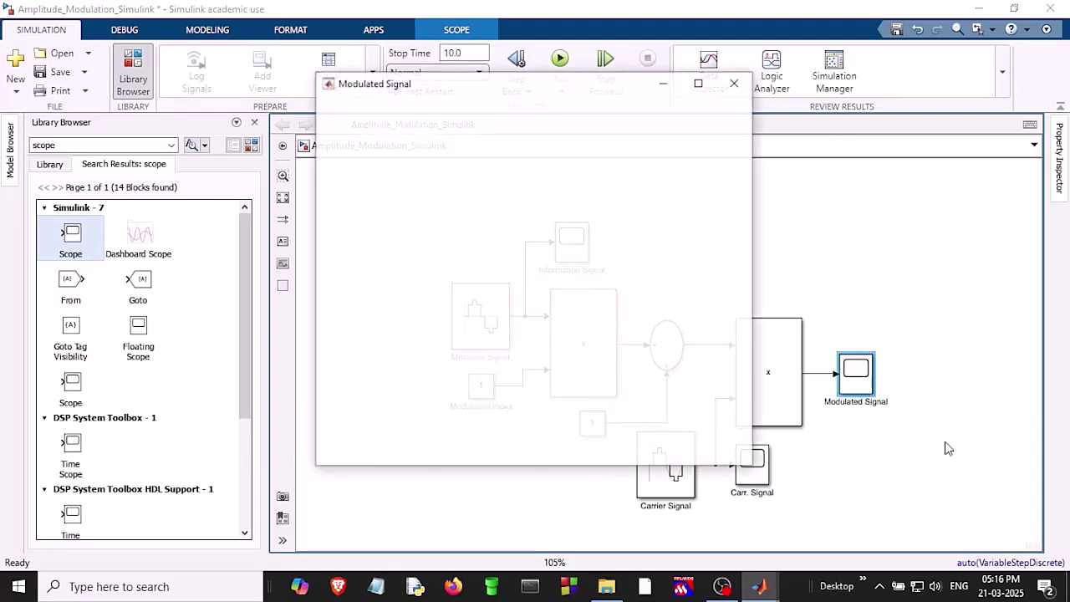
{"action": "left_click", "coordinate": [701, 83]}
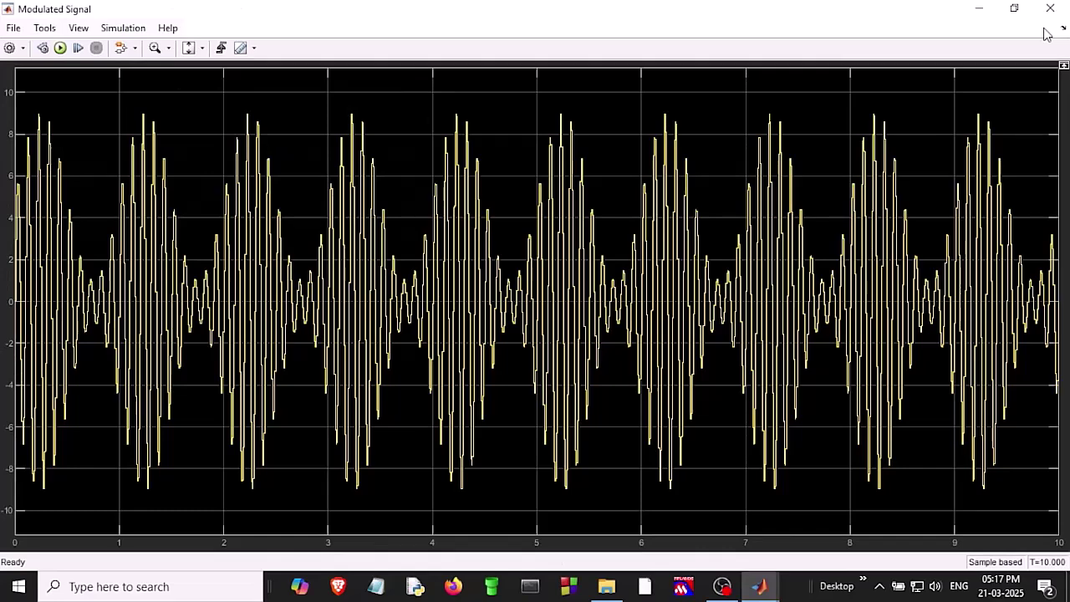
{"action": "left_click", "coordinate": [1014, 7]}
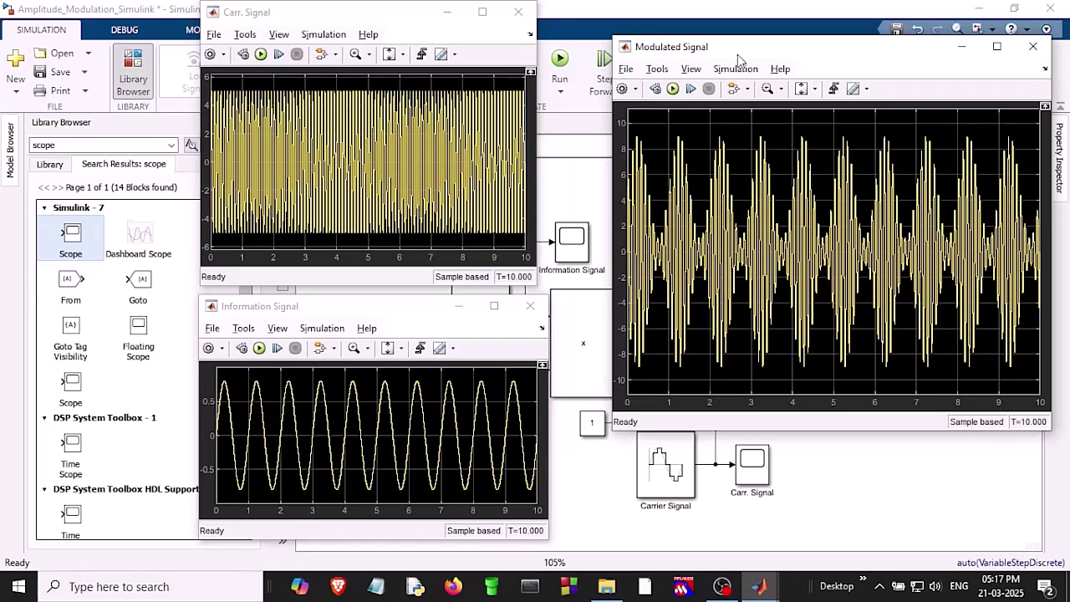
{"action": "left_click_drag", "start_coordinate": [736, 61], "coordinate": [703, 82]}
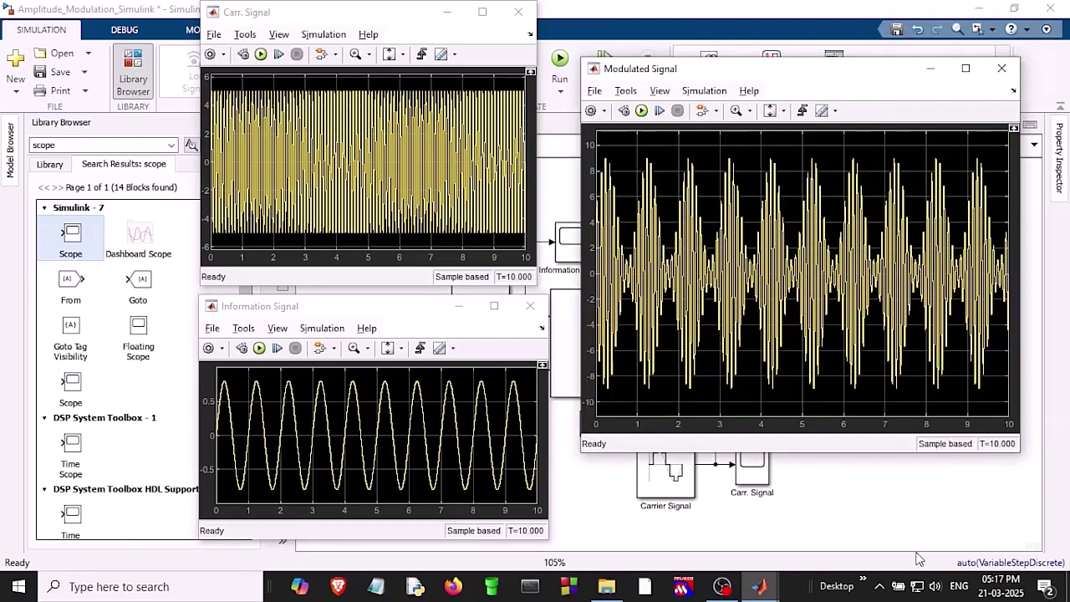